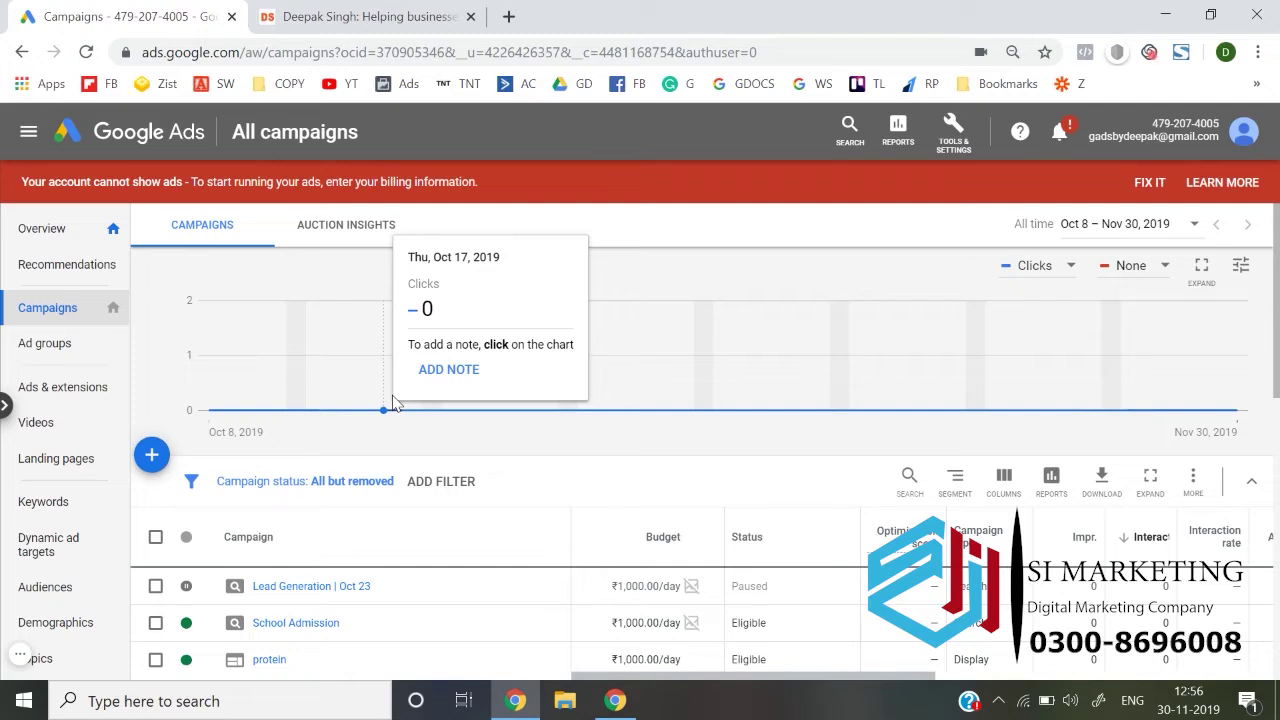
Step: Create a new Search campaign without a goal's guidance and continue to its settings
click(152, 455)
click(225, 516)
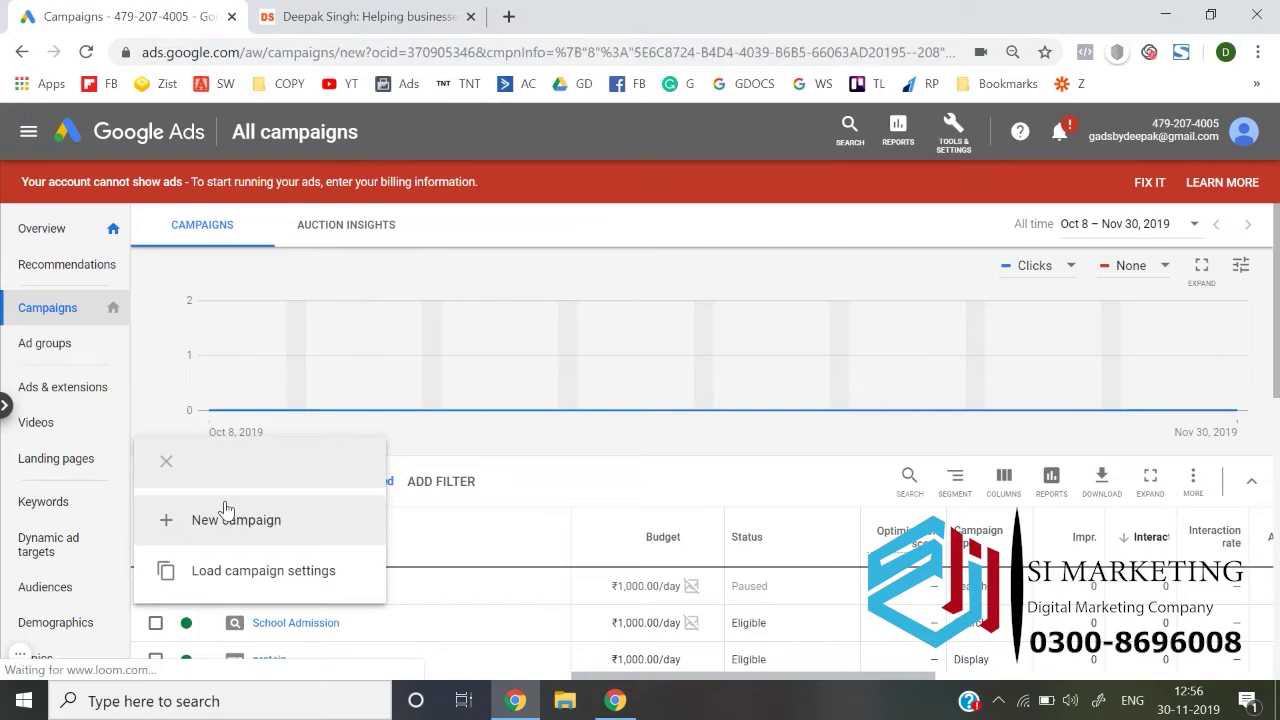
click(716, 497)
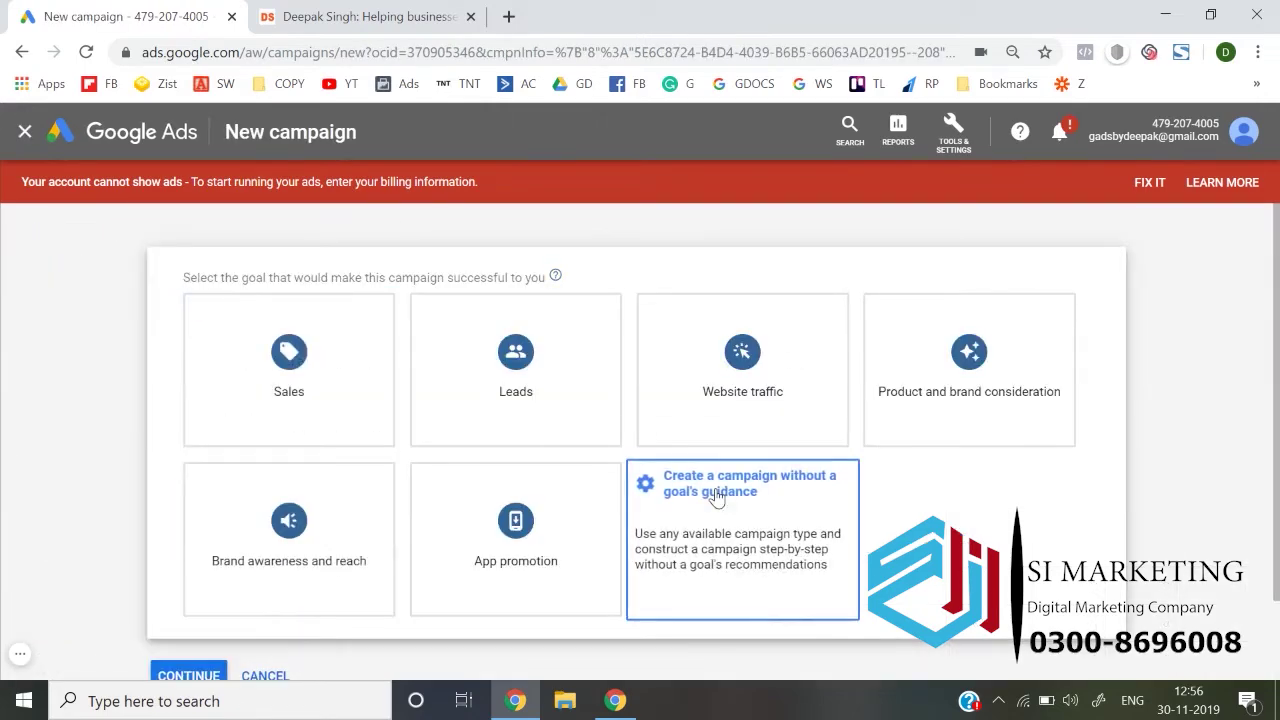
click(293, 330)
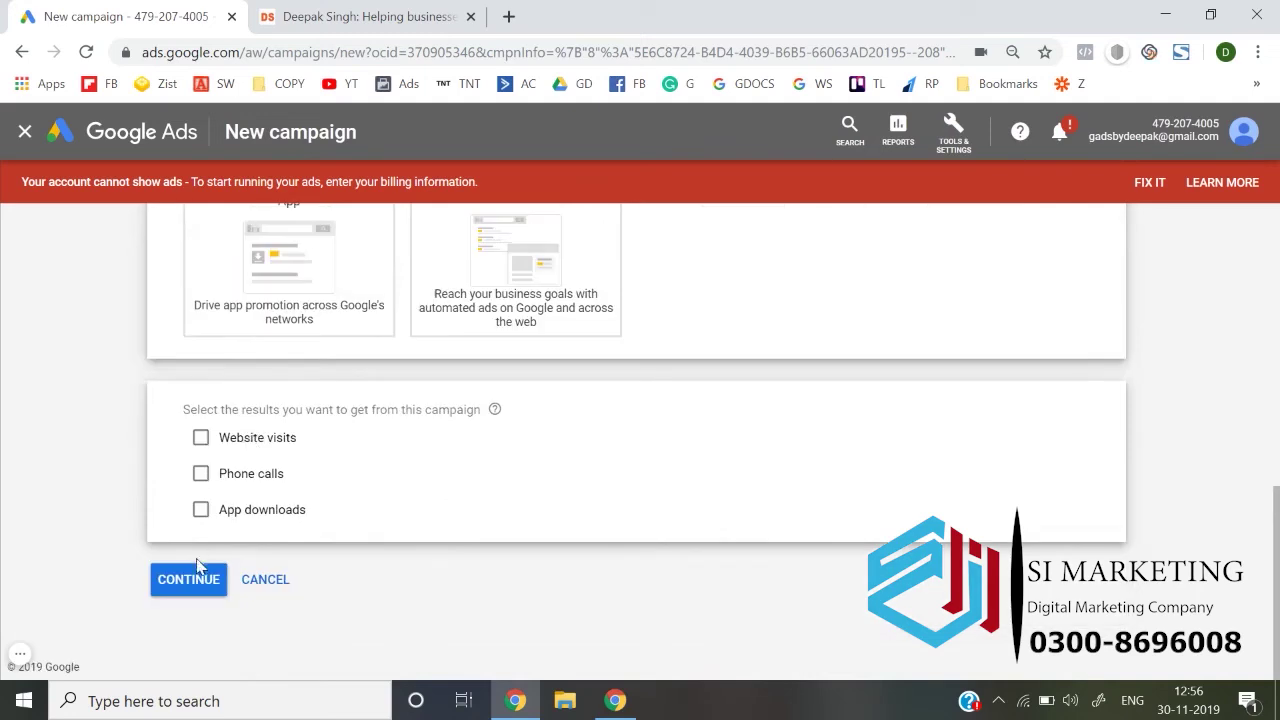
click(196, 570)
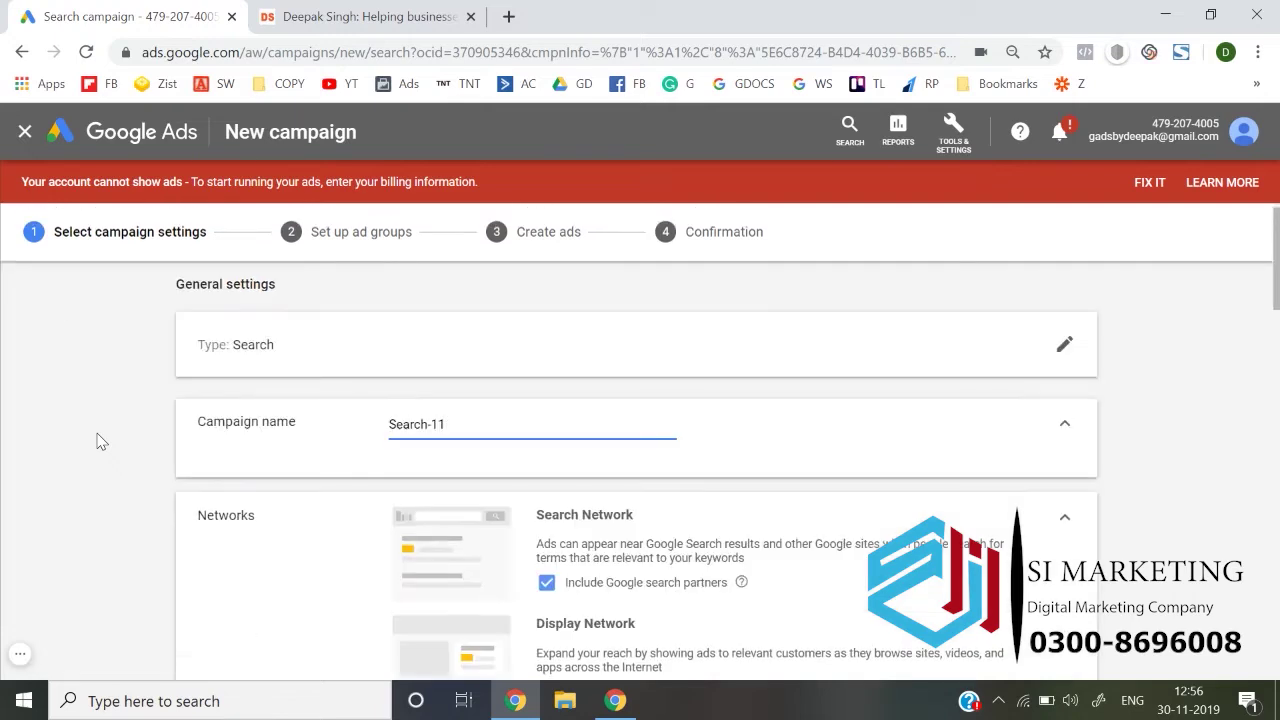
Step: Exclude Google search partners and the Google Display Network from the campaign's networks
scroll(595, 595, down, 2)
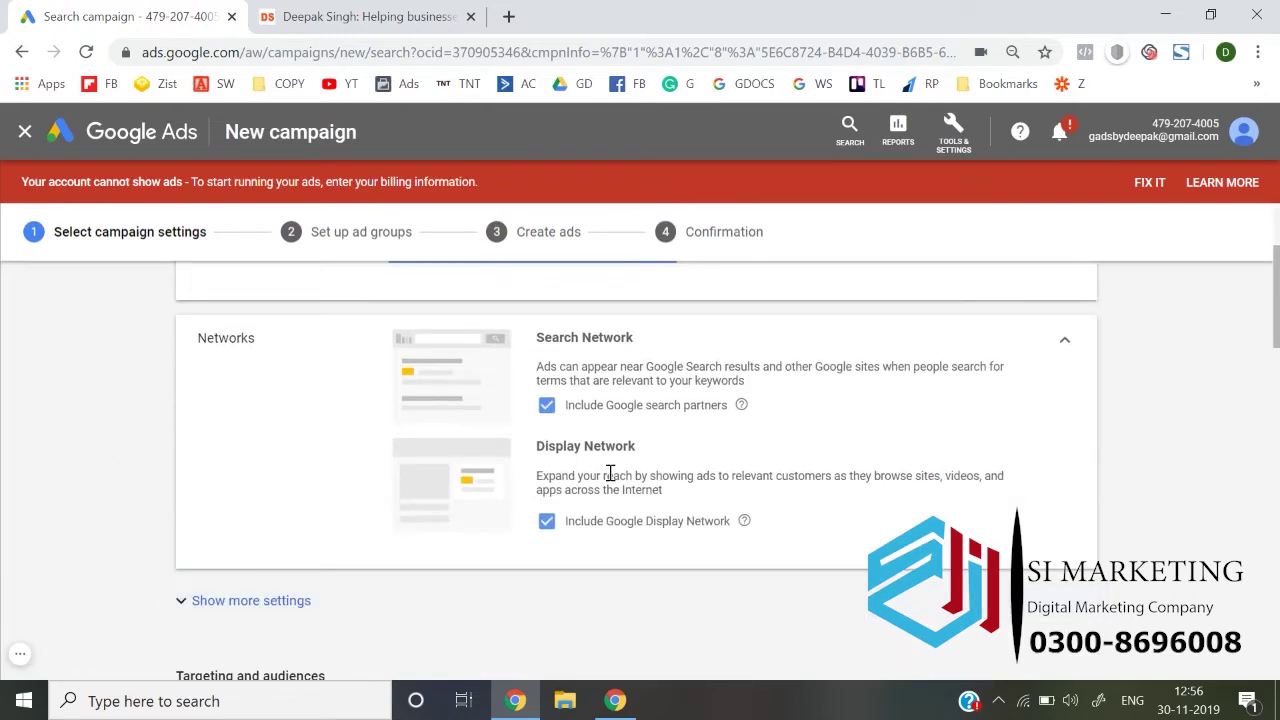
click(598, 404)
click(578, 534)
Step: Show the additional general settings and expand the Dynamic Search Ads setting
scroll(365, 473, down, 2)
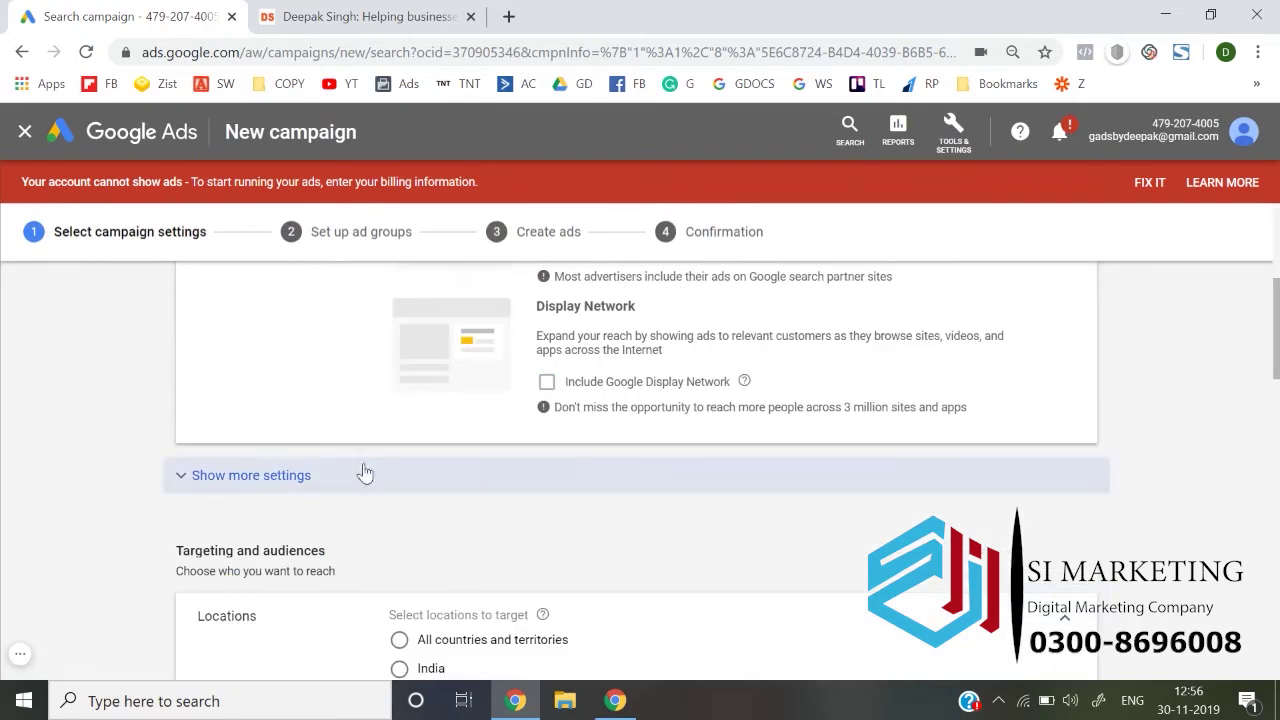
click(277, 480)
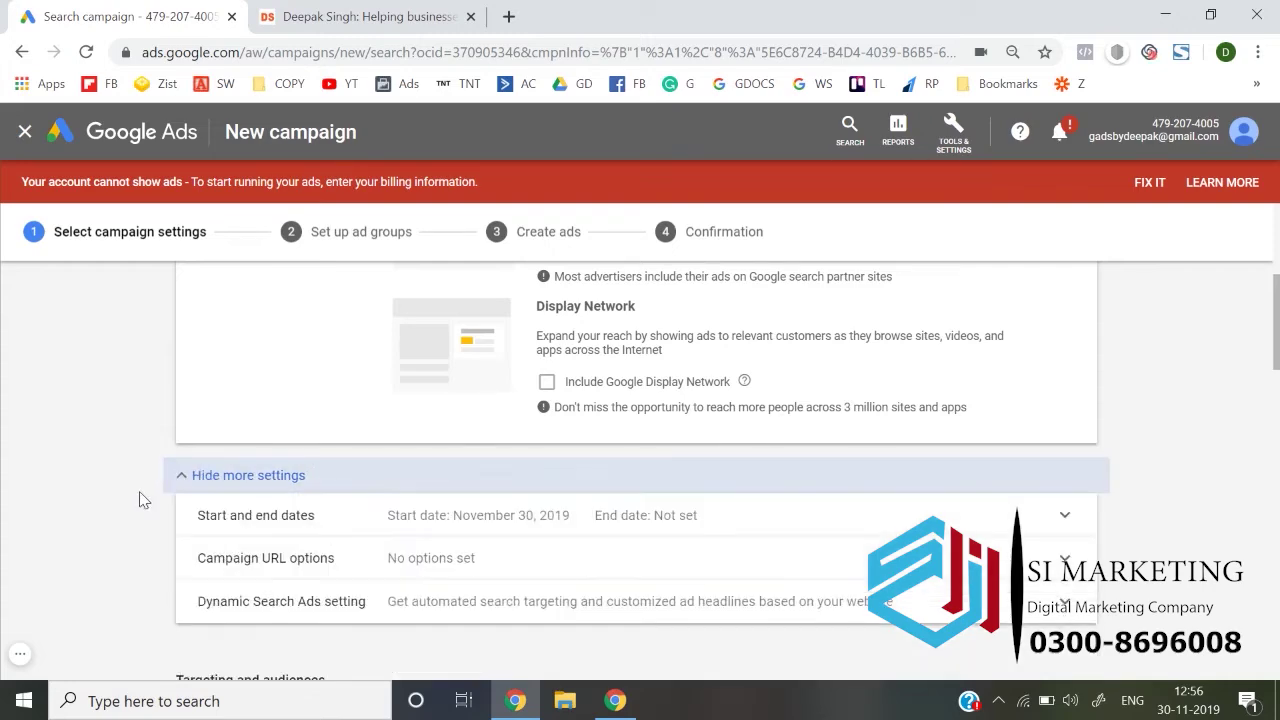
scroll(140, 500, down, 1)
scroll(140, 500, up, 3)
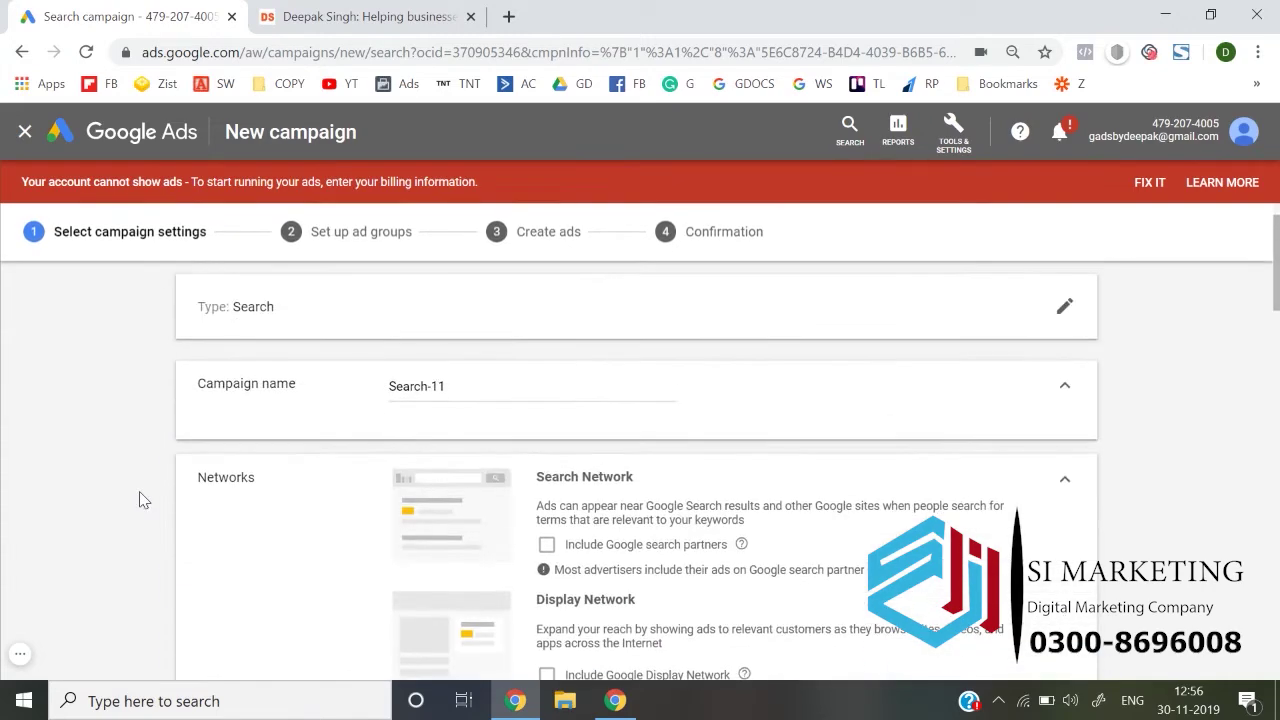
scroll(140, 500, down, 4)
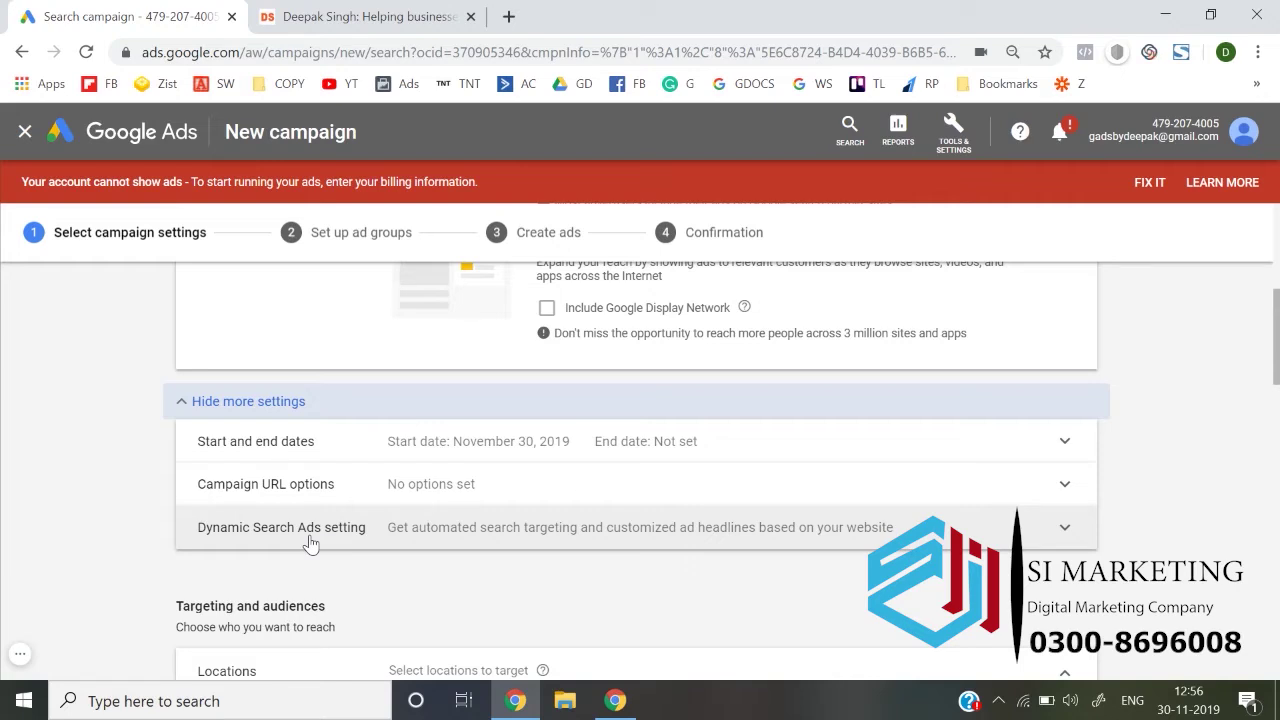
click(310, 530)
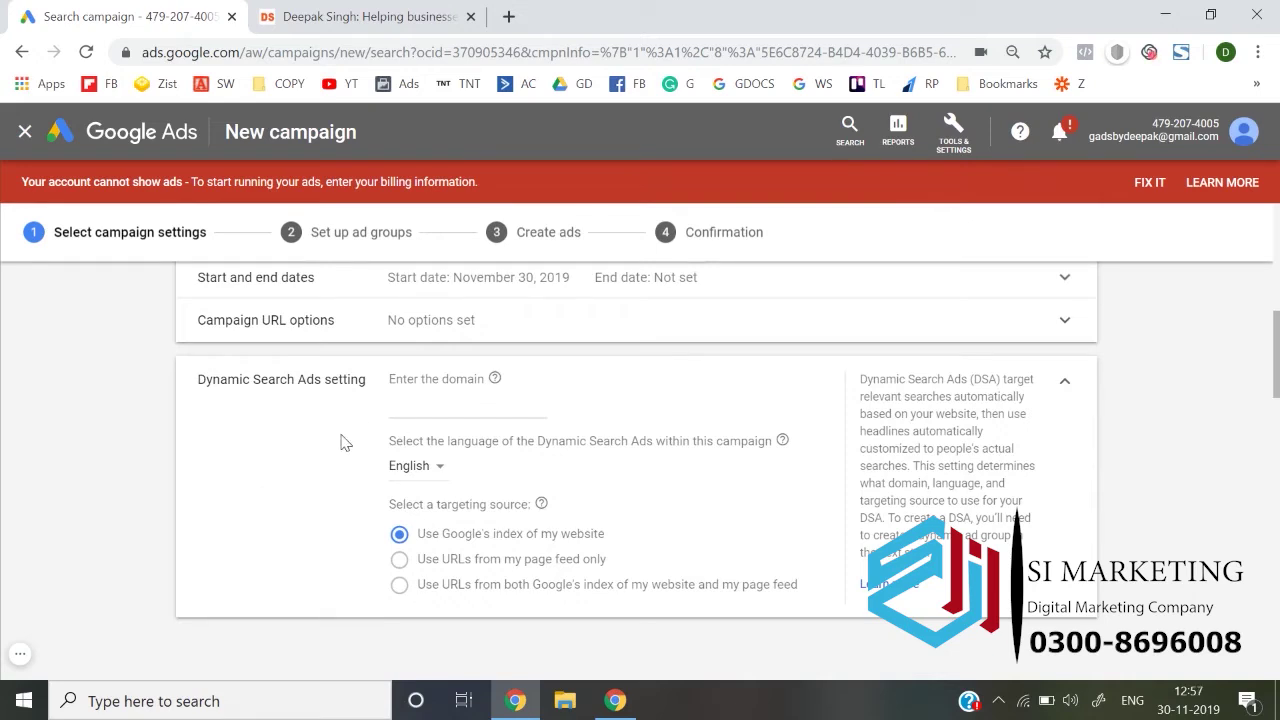
Step: Copy the address of the website open in the other browser tab and paste it as the Dynamic Search Ads domain
click(448, 16)
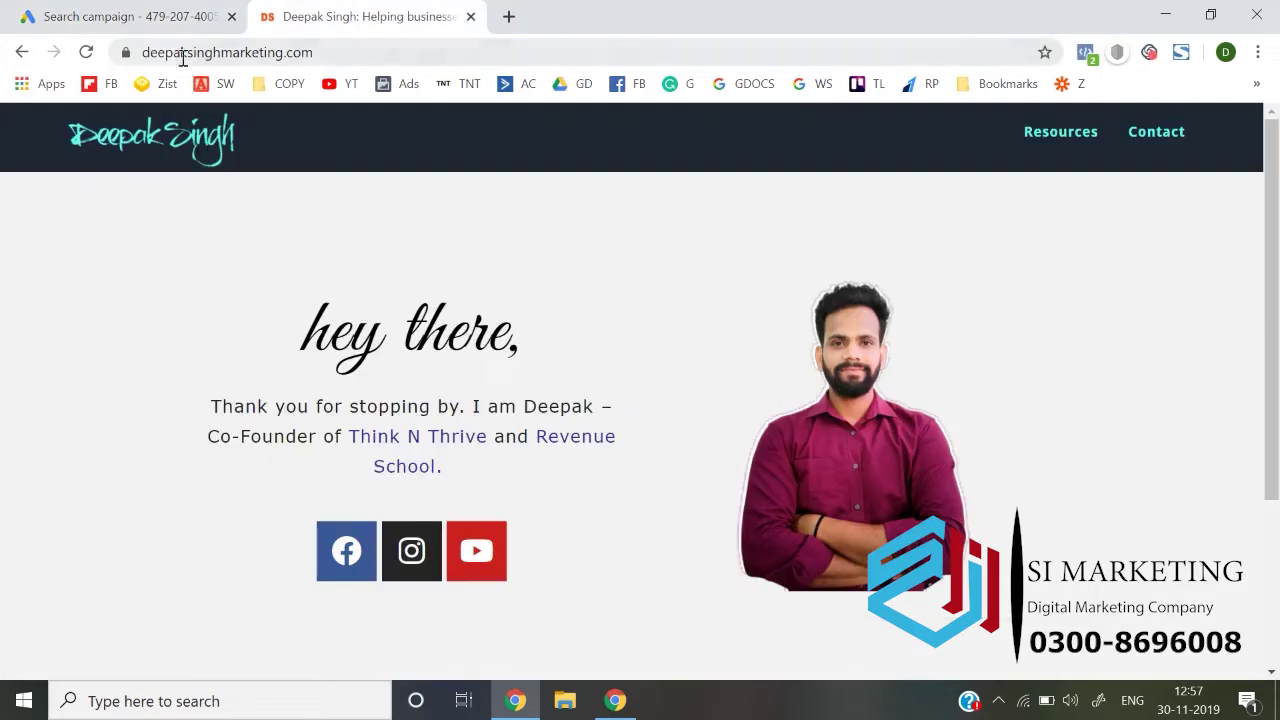
click(145, 52)
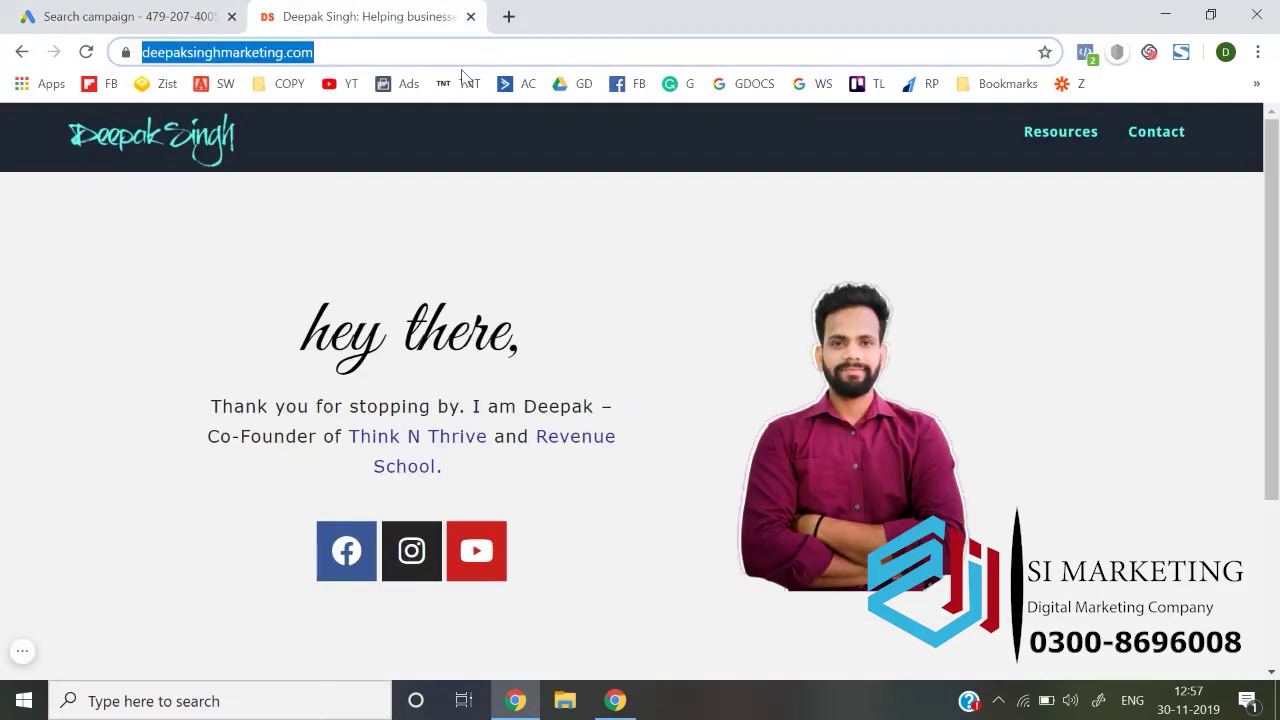
key(ctrl+c)
click(130, 16)
click(405, 403)
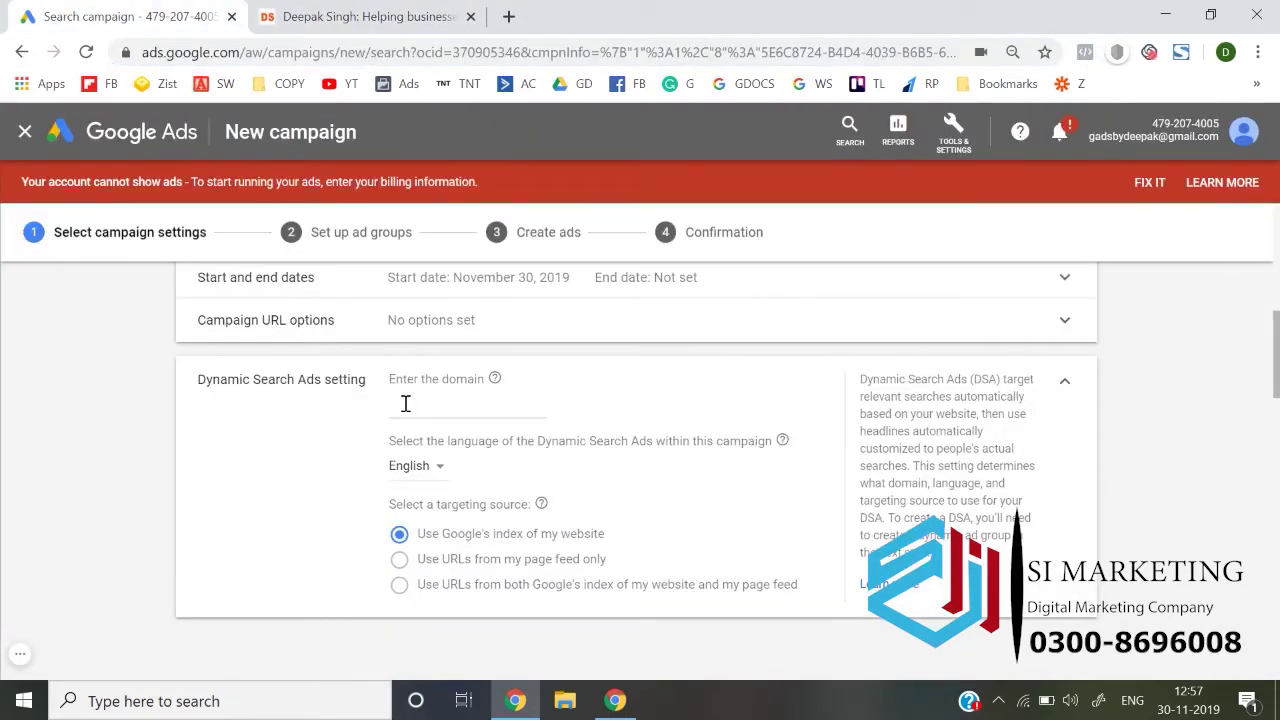
key(ctrl+v)
text(\)
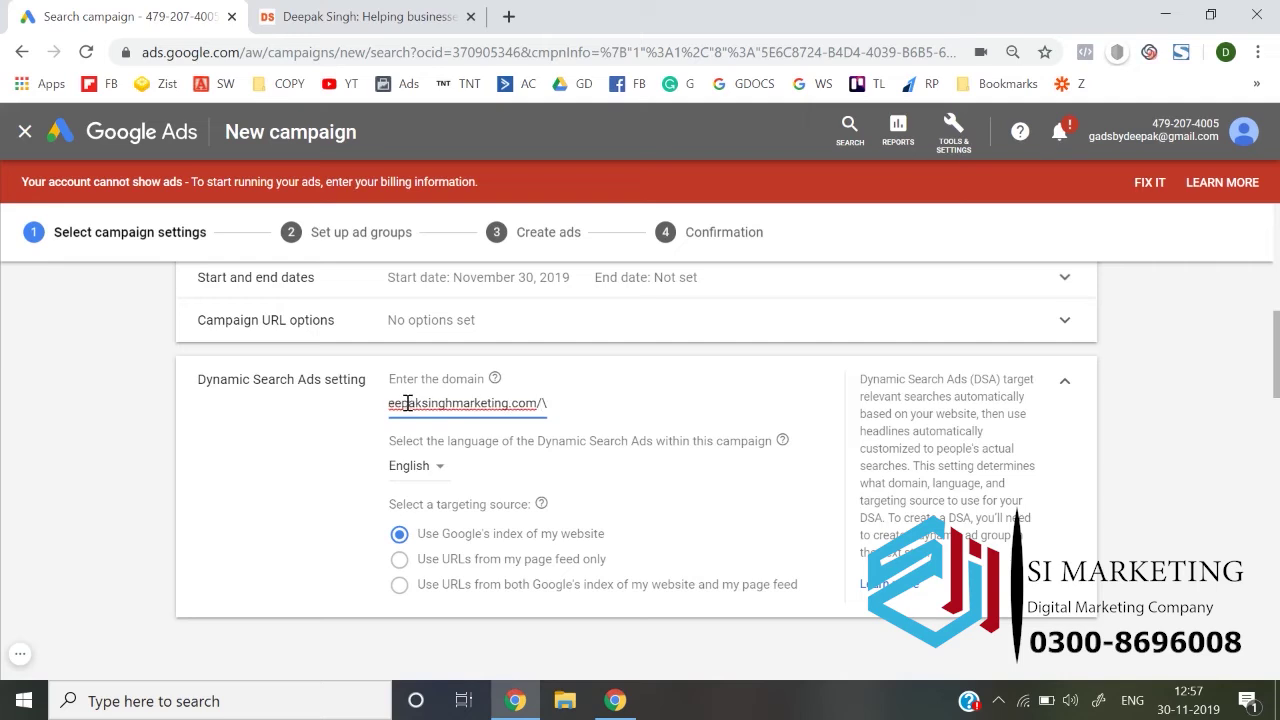
key(BackSpace)
key(BackSpace)
key(Home)
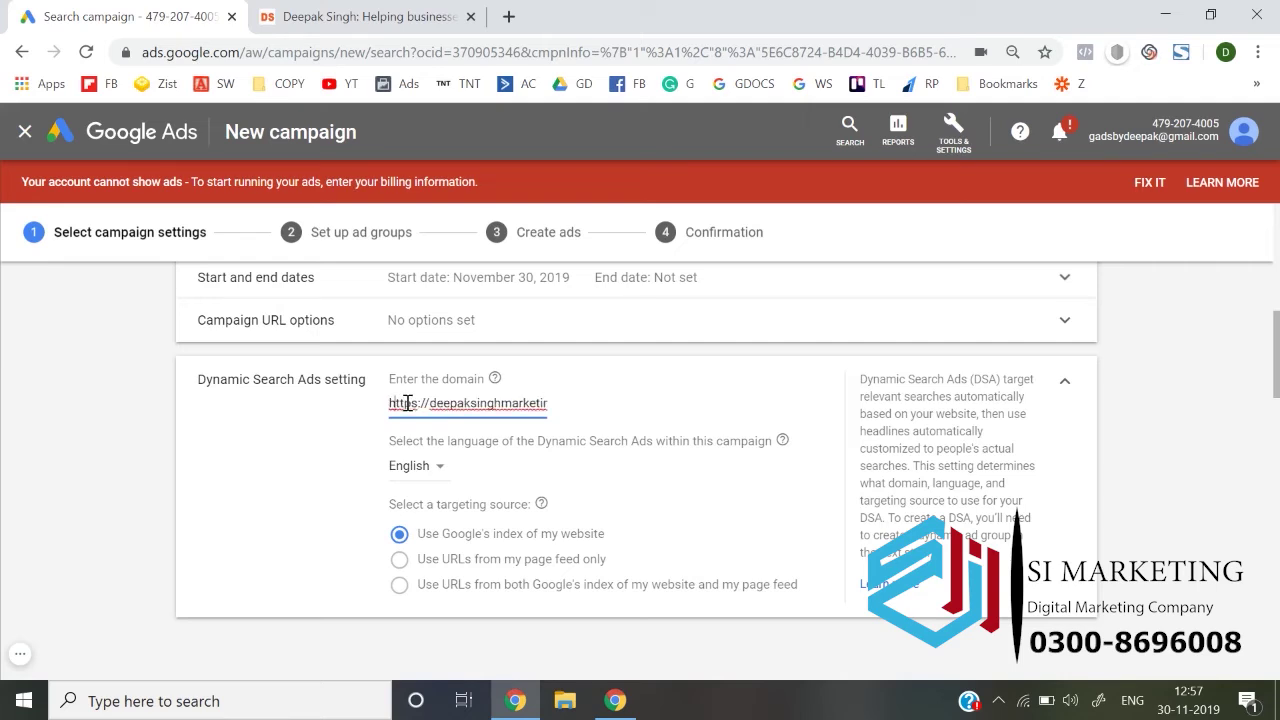
key(Right)
key(Right)
key(Right)
key(Right)
key(Right)
key(Right)
key(Right)
key(BackSpace)
key(BackSpace)
key(BackSpace)
key(BackSpace)
key(BackSpace)
key(BackSpace)
key(BackSpace)
key(BackSpace)
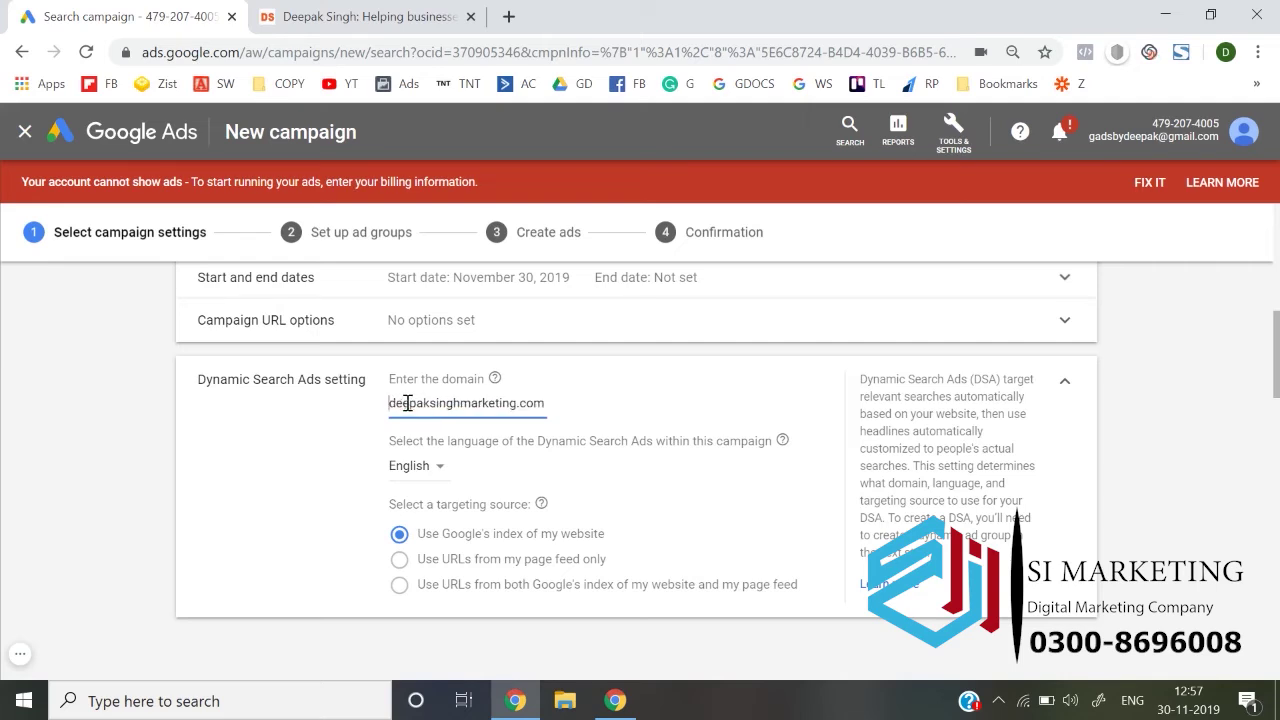
click(140, 469)
Step: Use English as the Dynamic Search Ads language and Google's index of the website as the targeting source
click(428, 472)
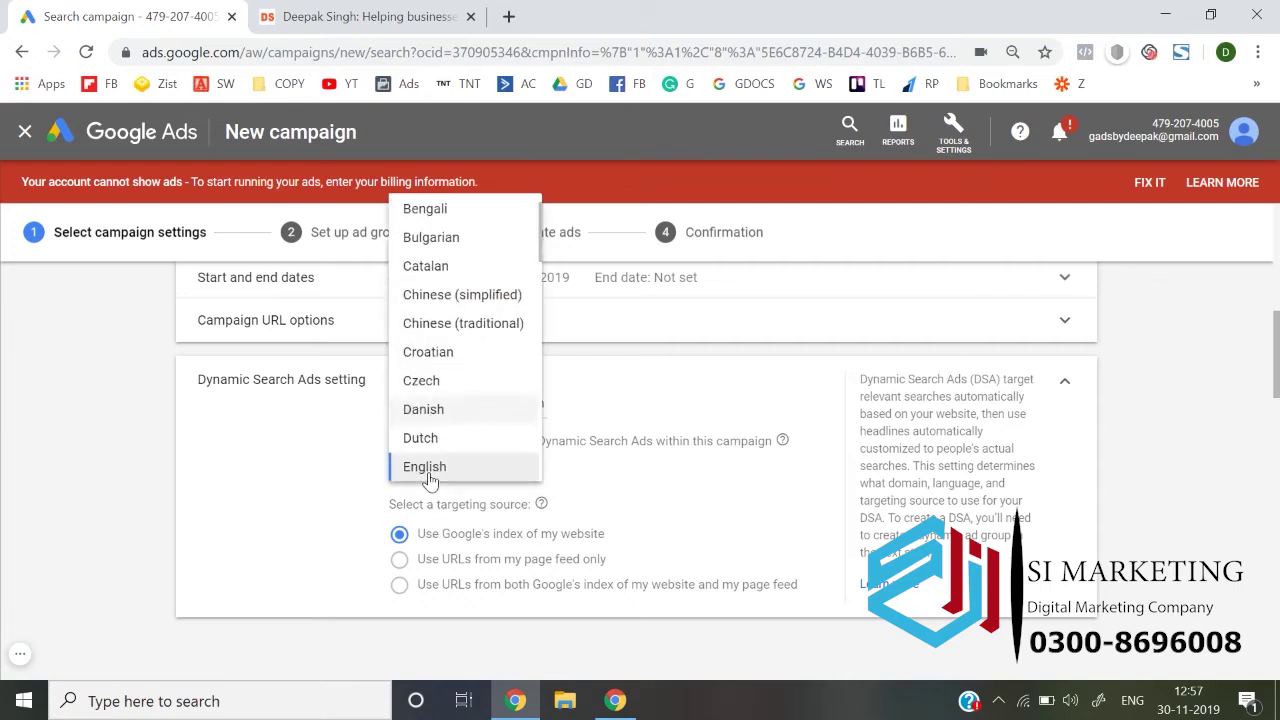
click(437, 468)
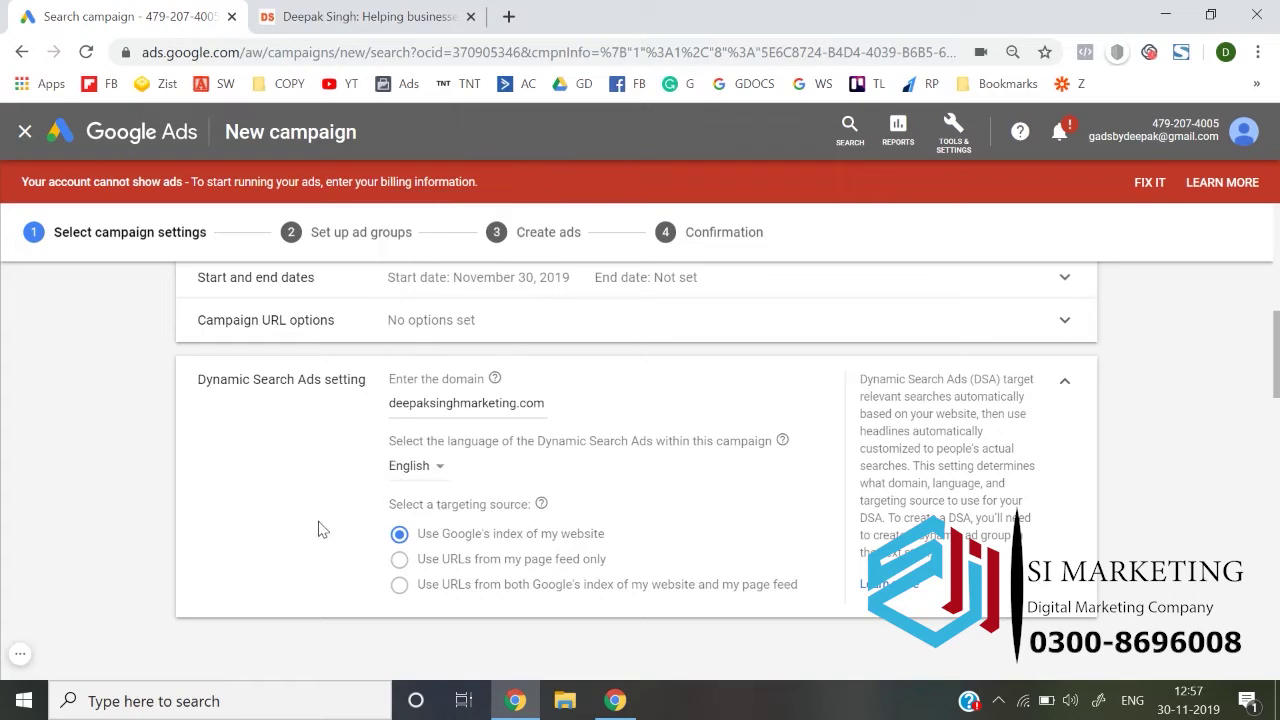
scroll(440, 478, down, 1)
click(399, 508)
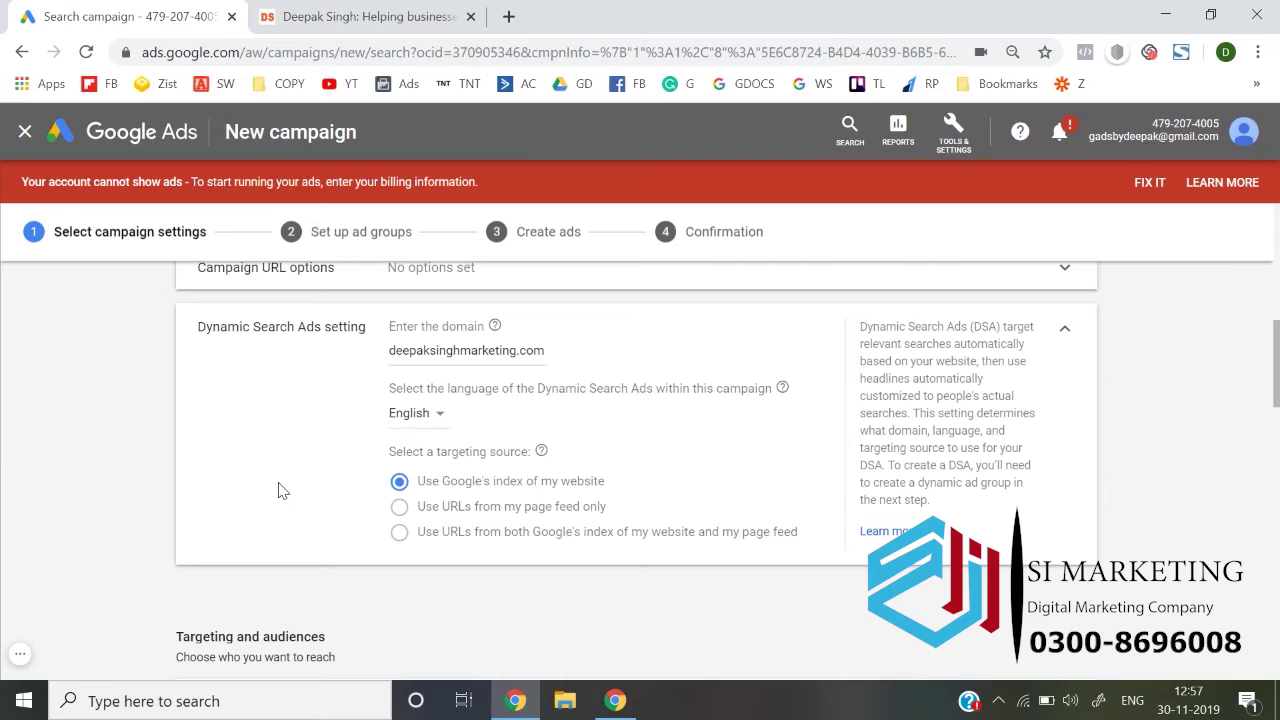
mouse_move(445, 512)
Step: Set the campaign's average daily budget to ₹1100
scroll(267, 541, down, 5)
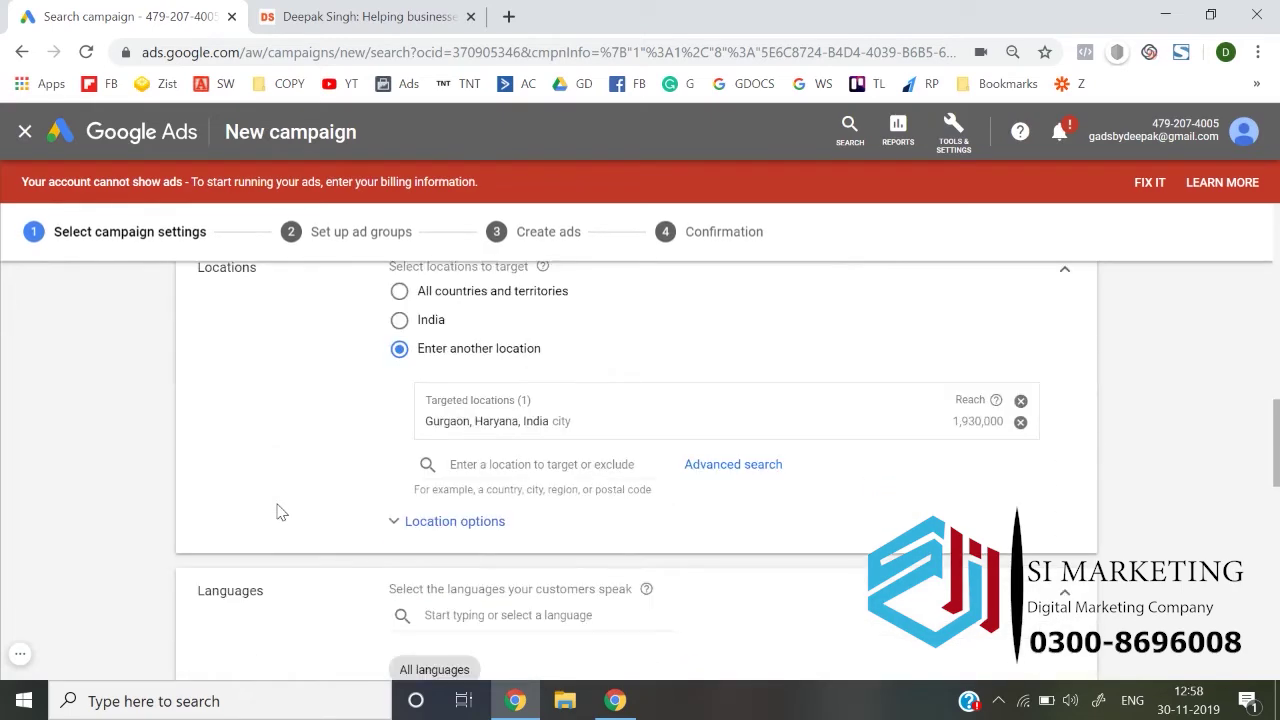
scroll(280, 511, down, 6)
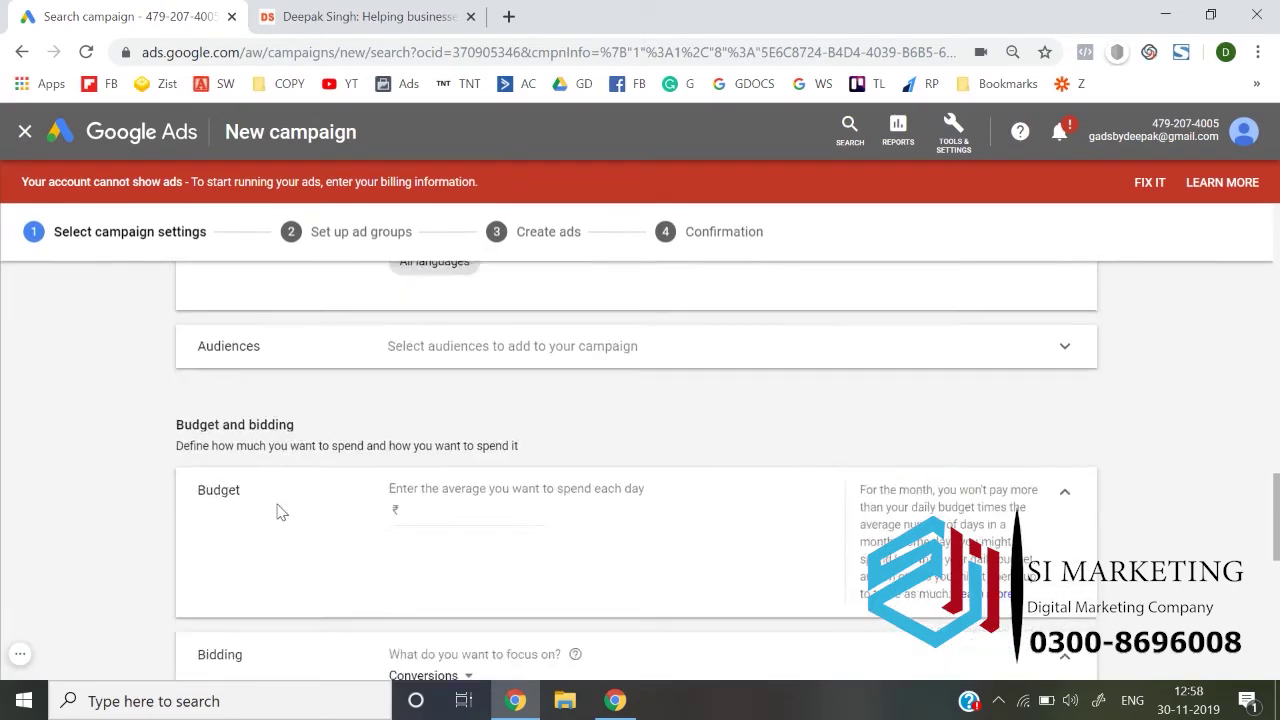
click(452, 389)
text(1100)
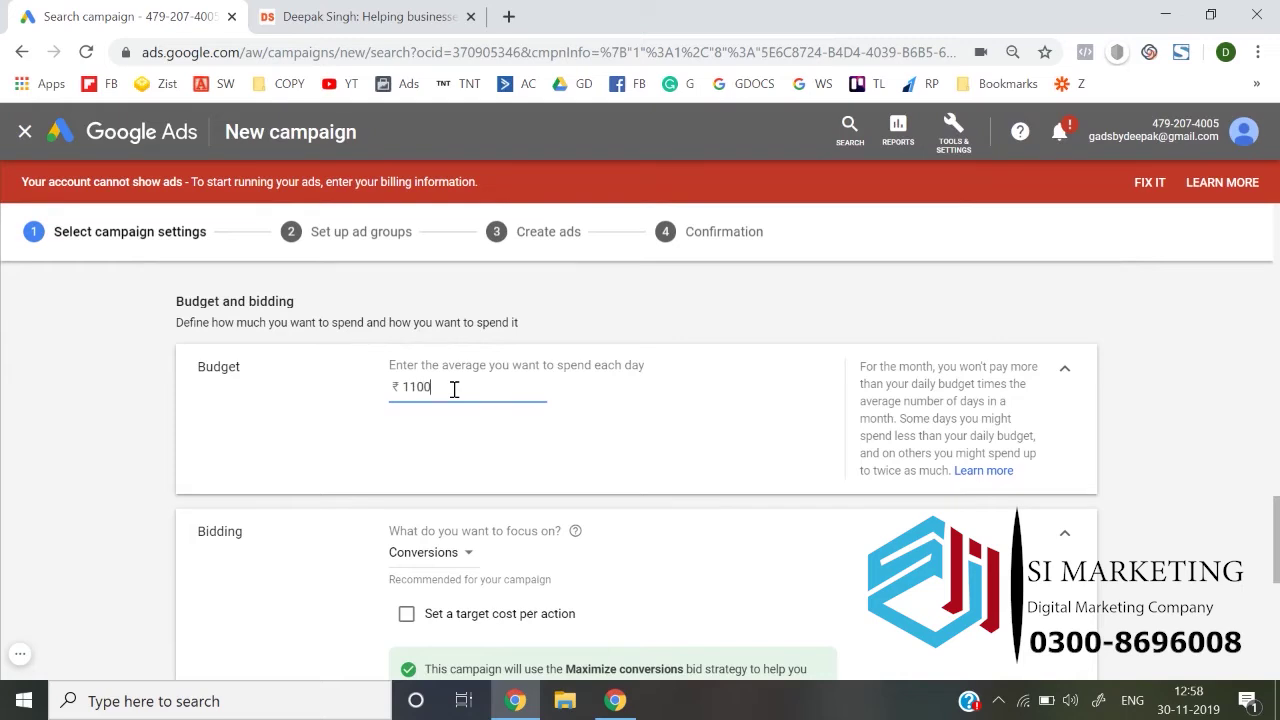
click(157, 449)
Step: Select the bid strategy directly as Manual CPC and turn off the Enhanced CPC conversion option
scroll(157, 449, down, 2)
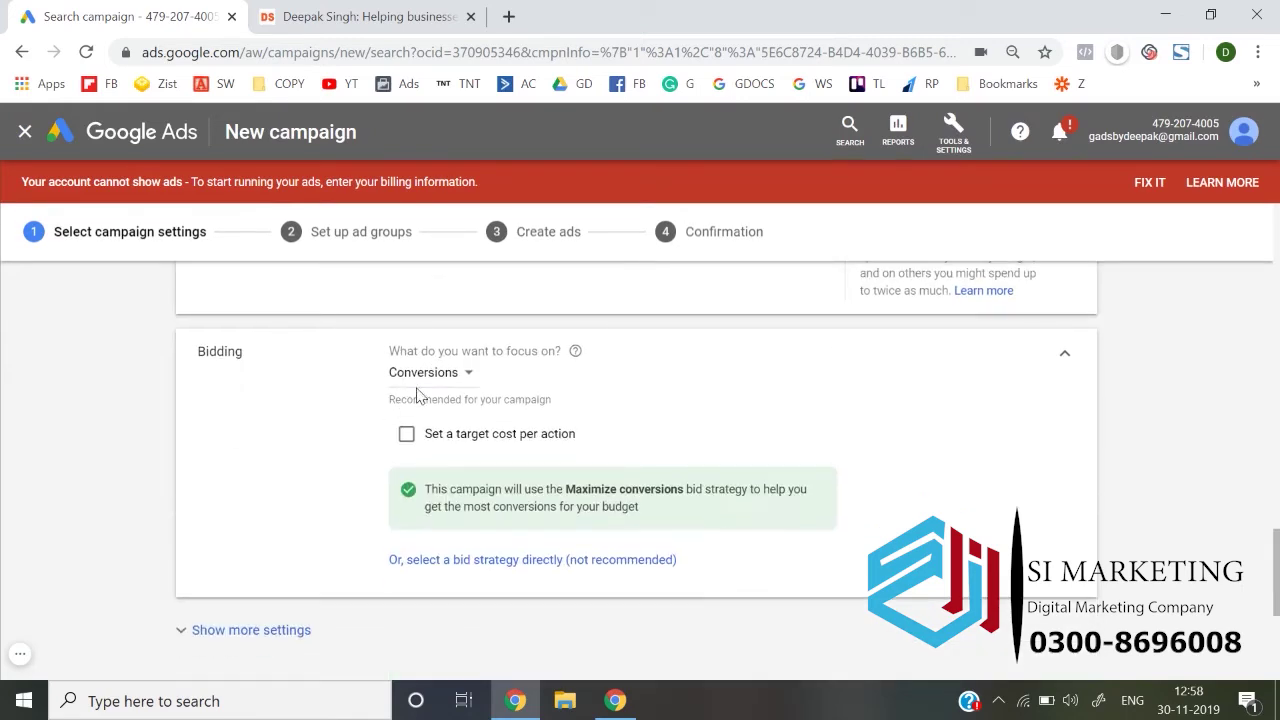
click(431, 386)
click(193, 425)
click(418, 562)
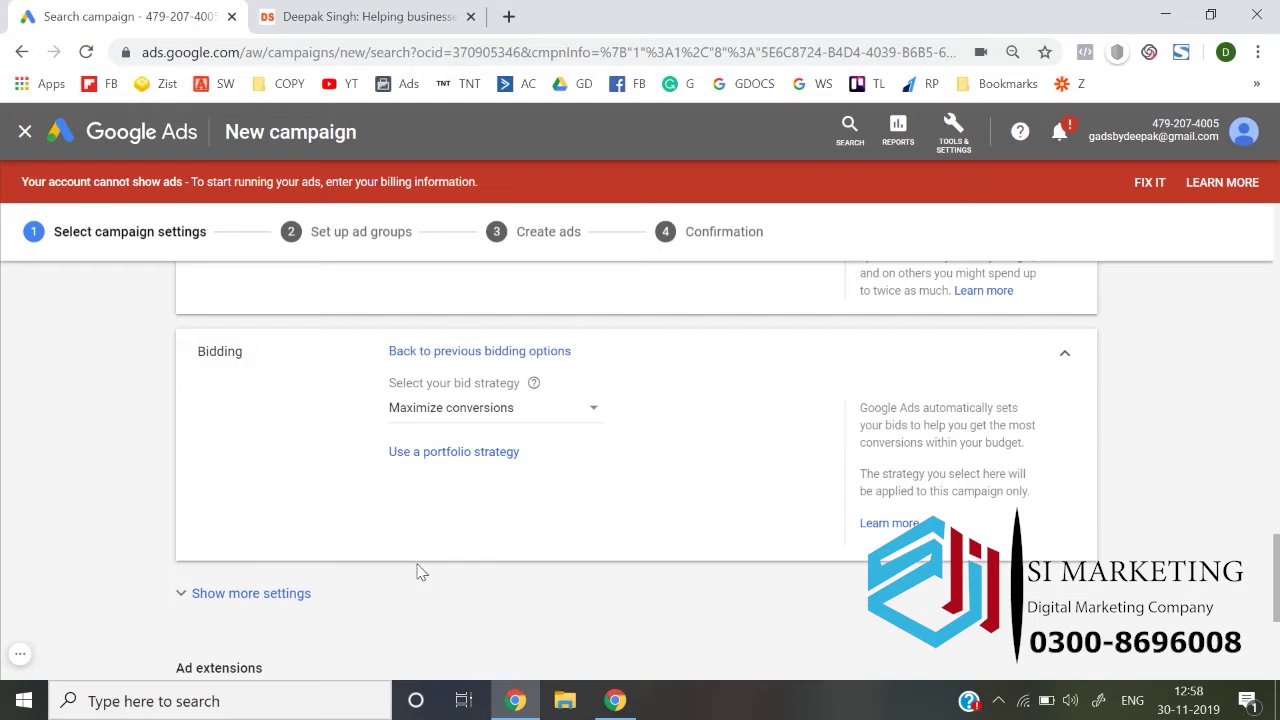
click(477, 413)
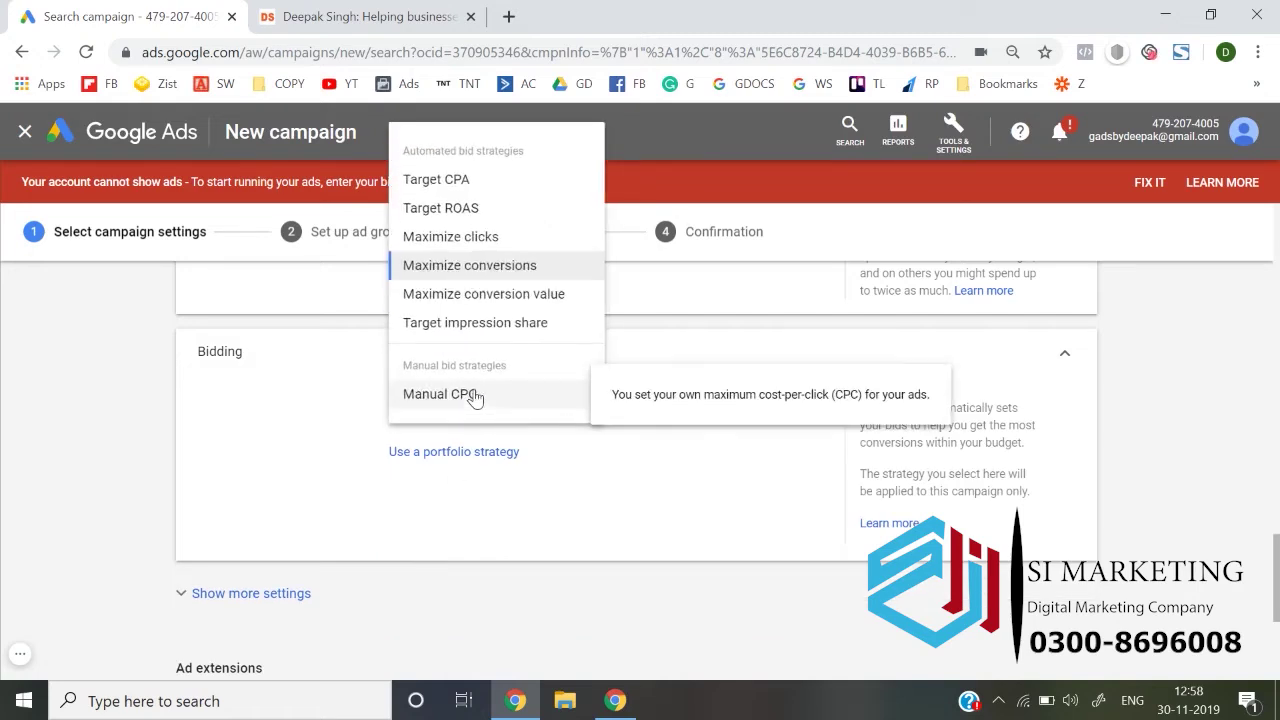
click(475, 393)
click(399, 458)
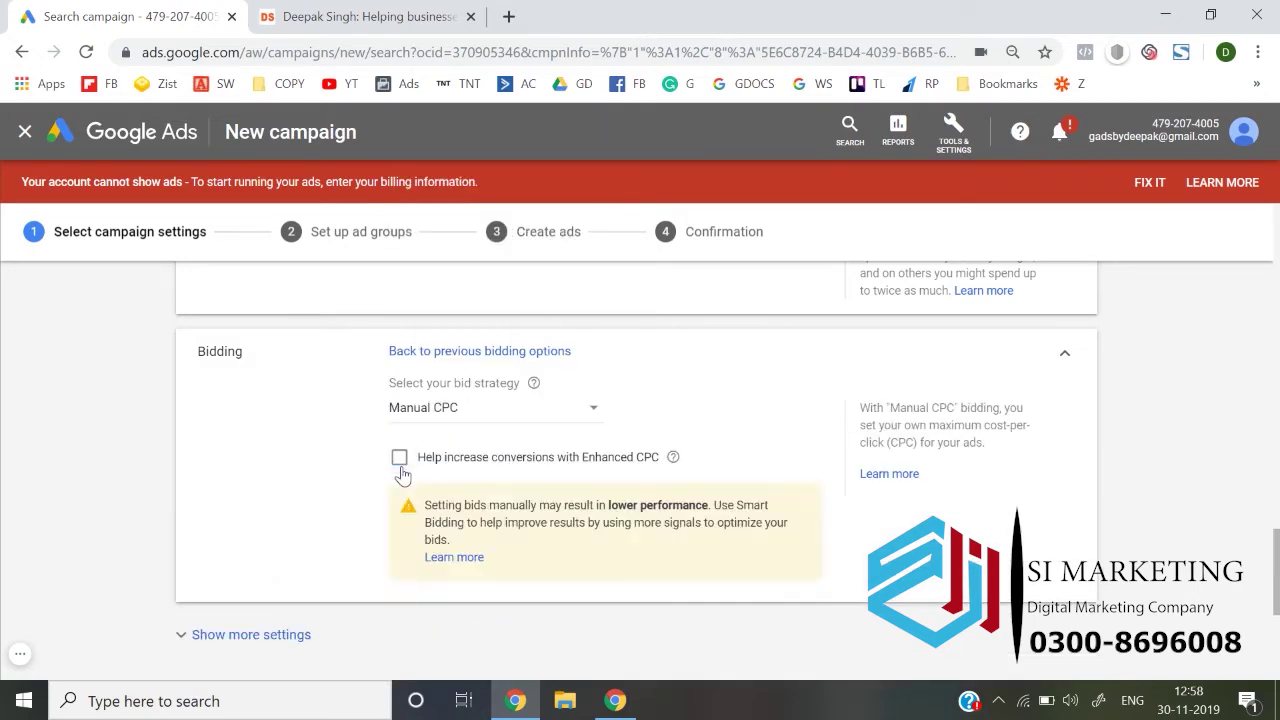
Step: Show the additional budget and bidding settings, then save the campaign settings and continue to the ad group setup
scroll(126, 507, down, 2)
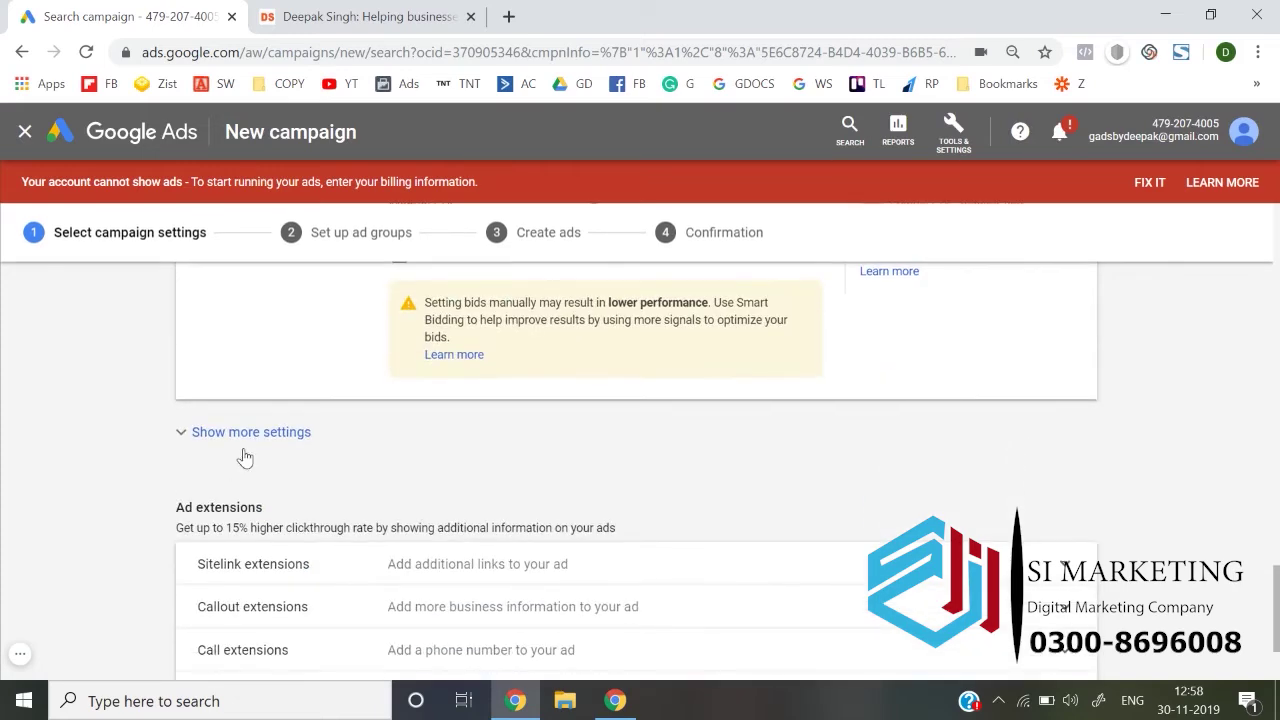
click(250, 432)
scroll(102, 478, down, 1)
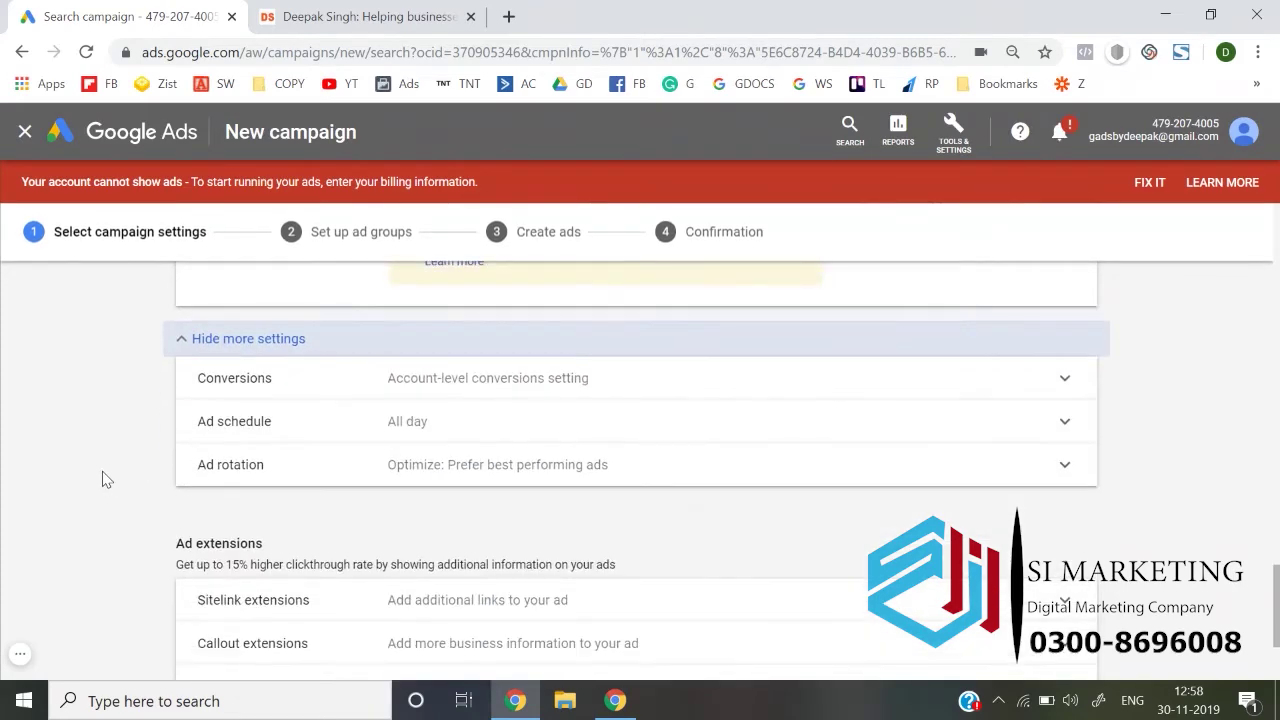
scroll(103, 478, down, 2)
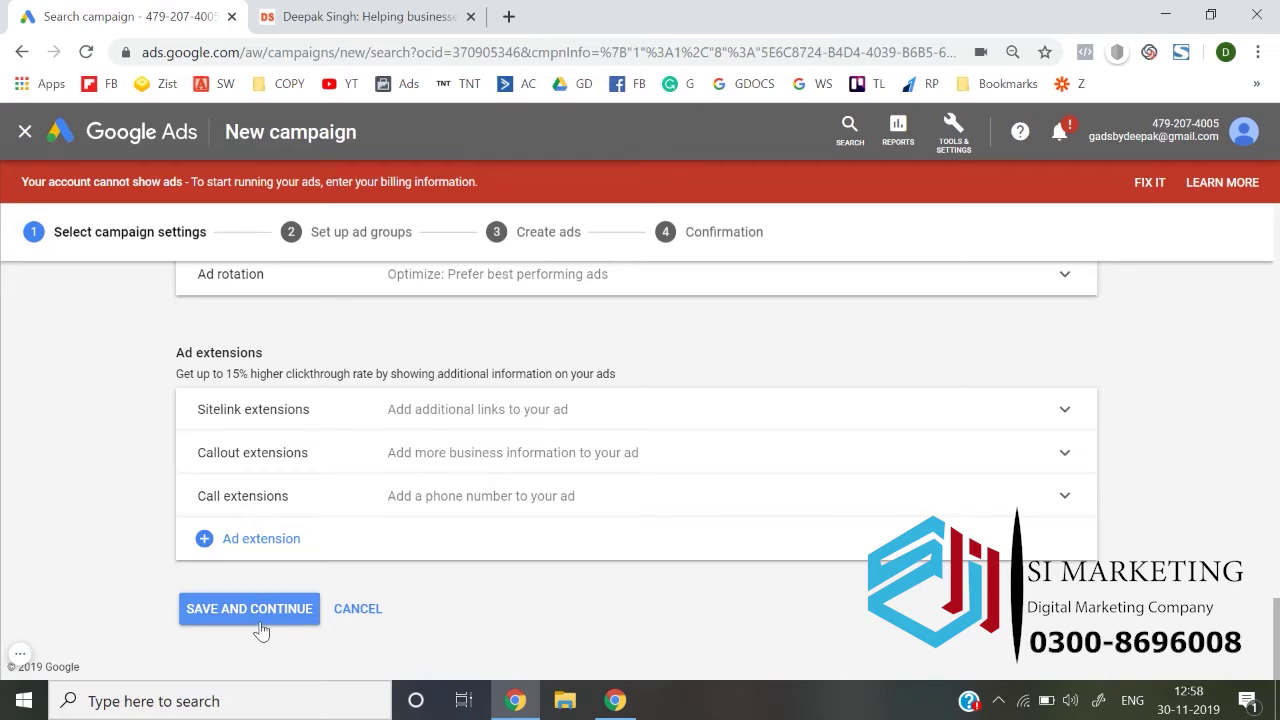
click(255, 617)
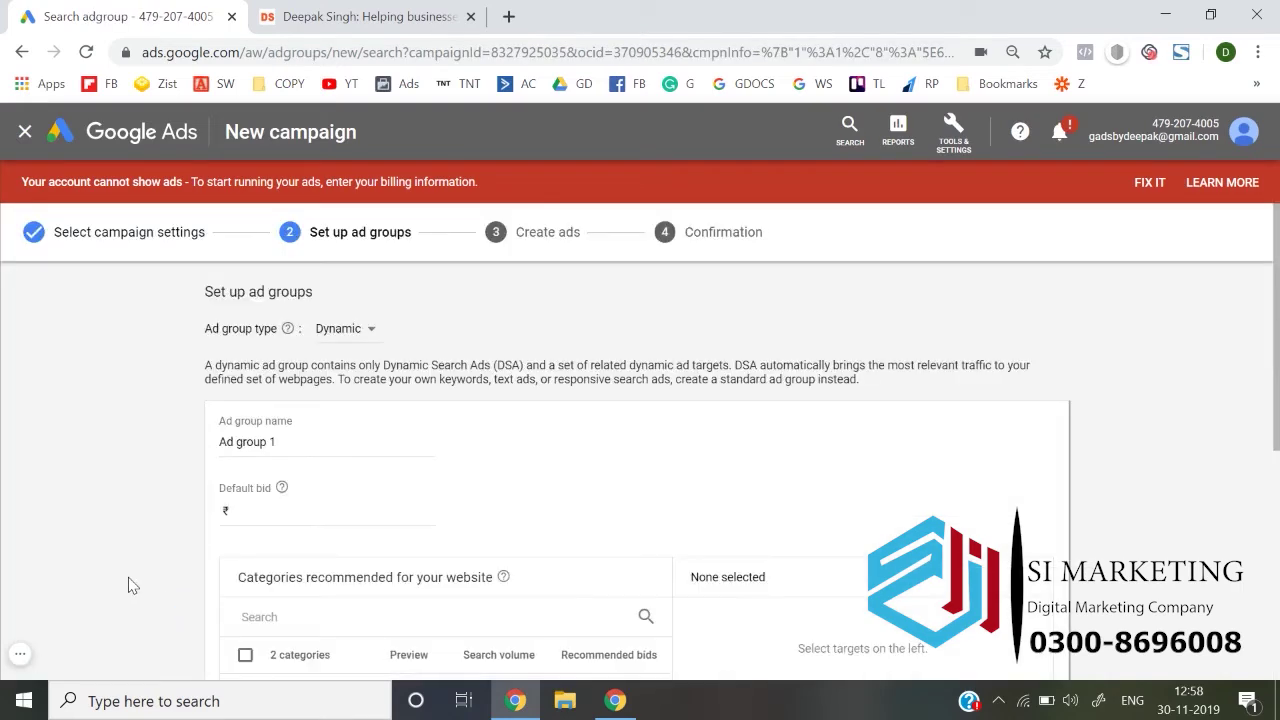
Step: Add both categories recommended for the website as targets of the dynamic ad group
scroll(133, 585, down, 2)
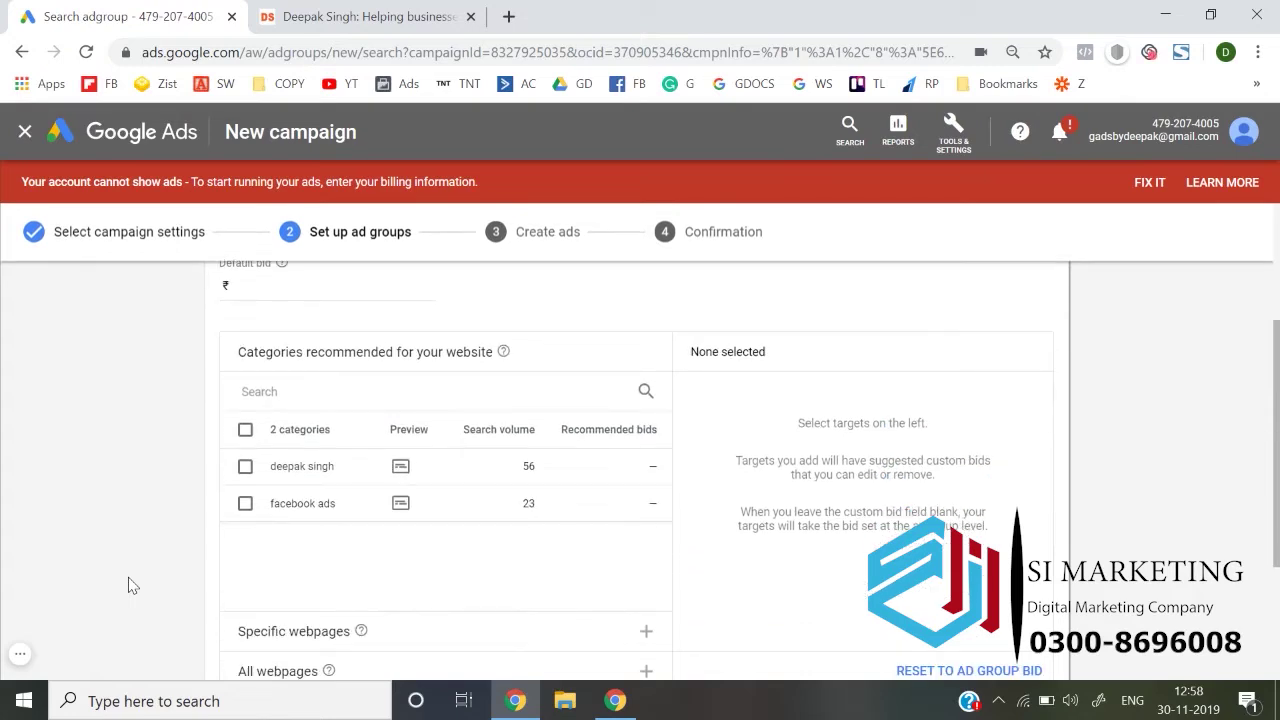
scroll(130, 585, down, 1)
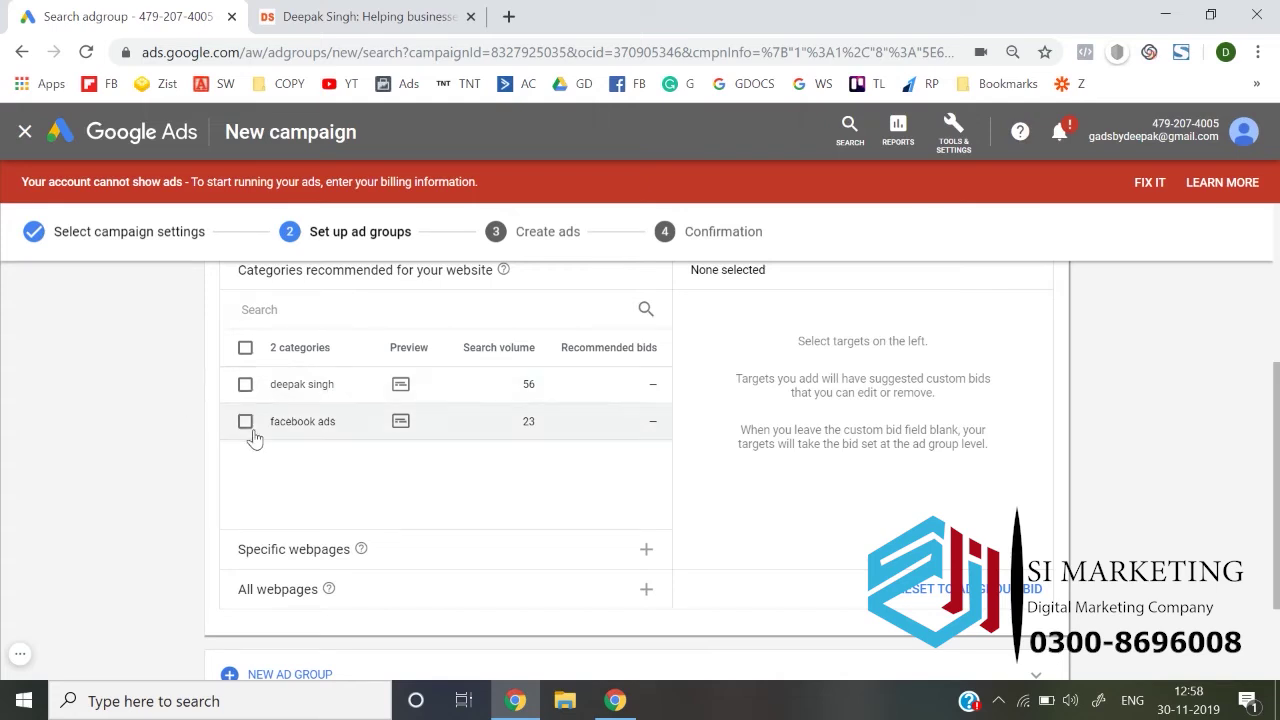
scroll(214, 452, up, 1)
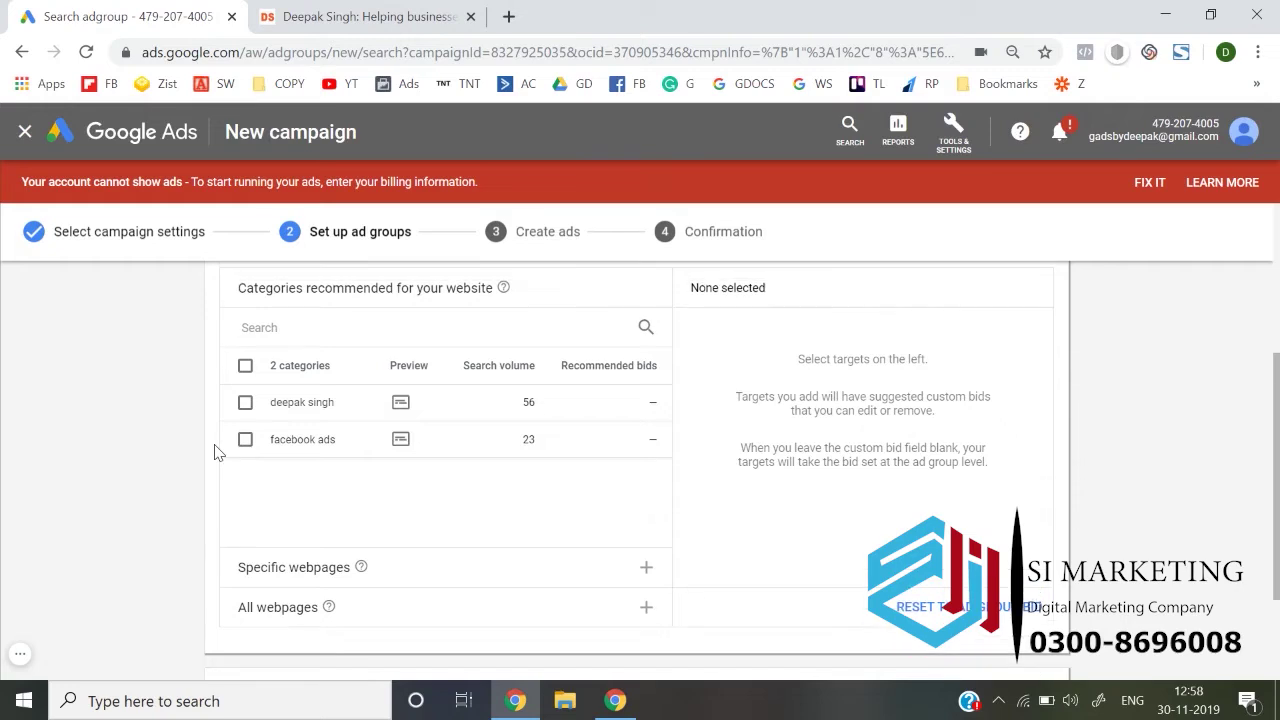
scroll(214, 452, up, 1)
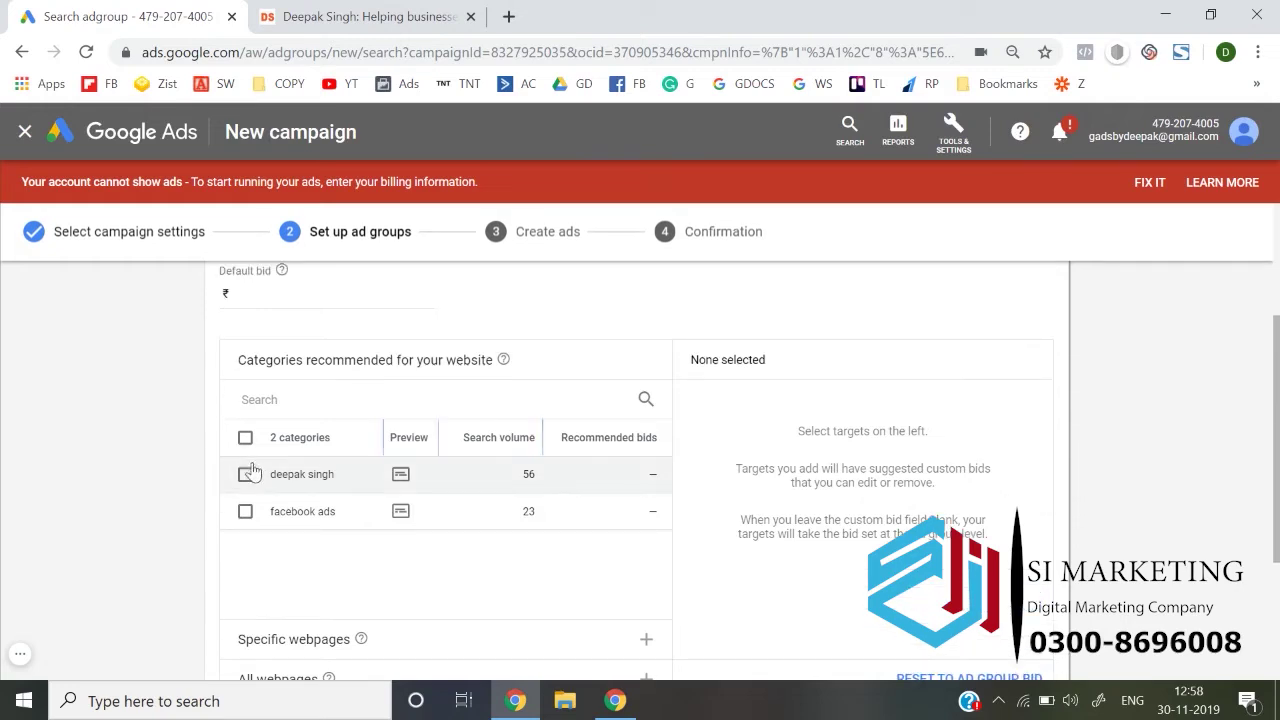
click(245, 474)
click(245, 511)
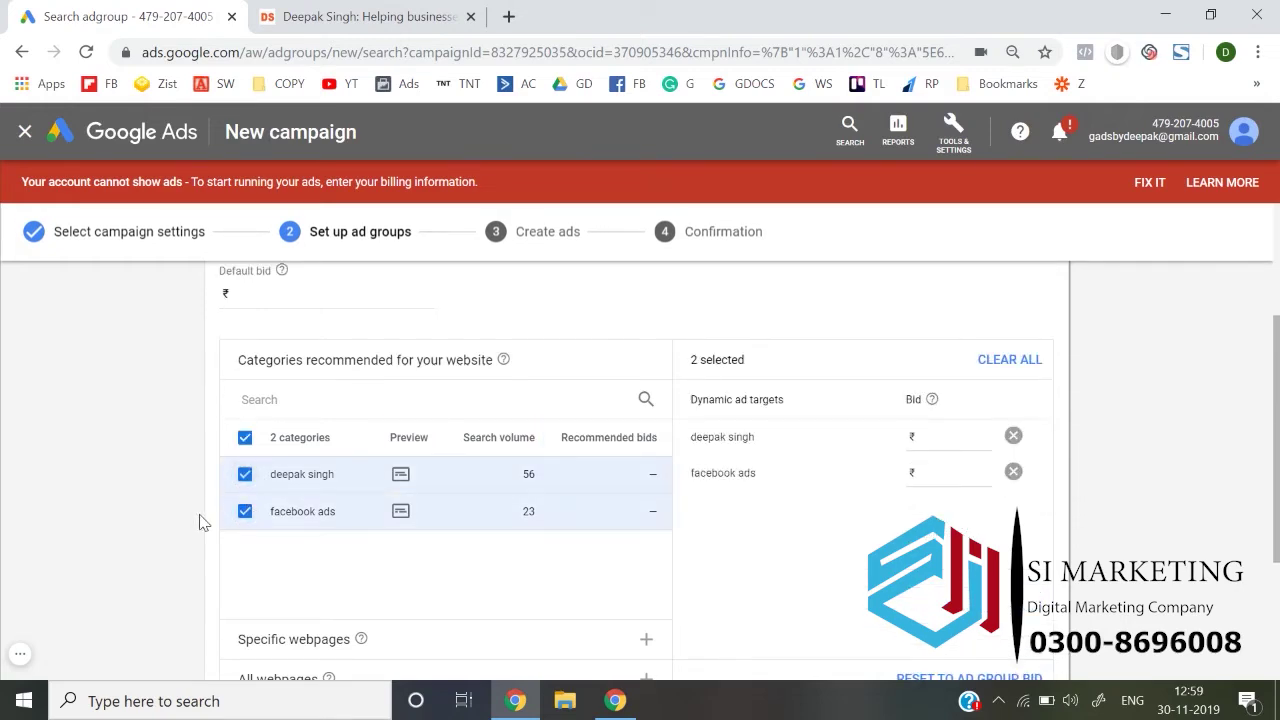
Step: Reselect both recommended categories and set custom bids of ₹56 on the first target and ₹78 on the facebook ads target
click(245, 438)
click(245, 474)
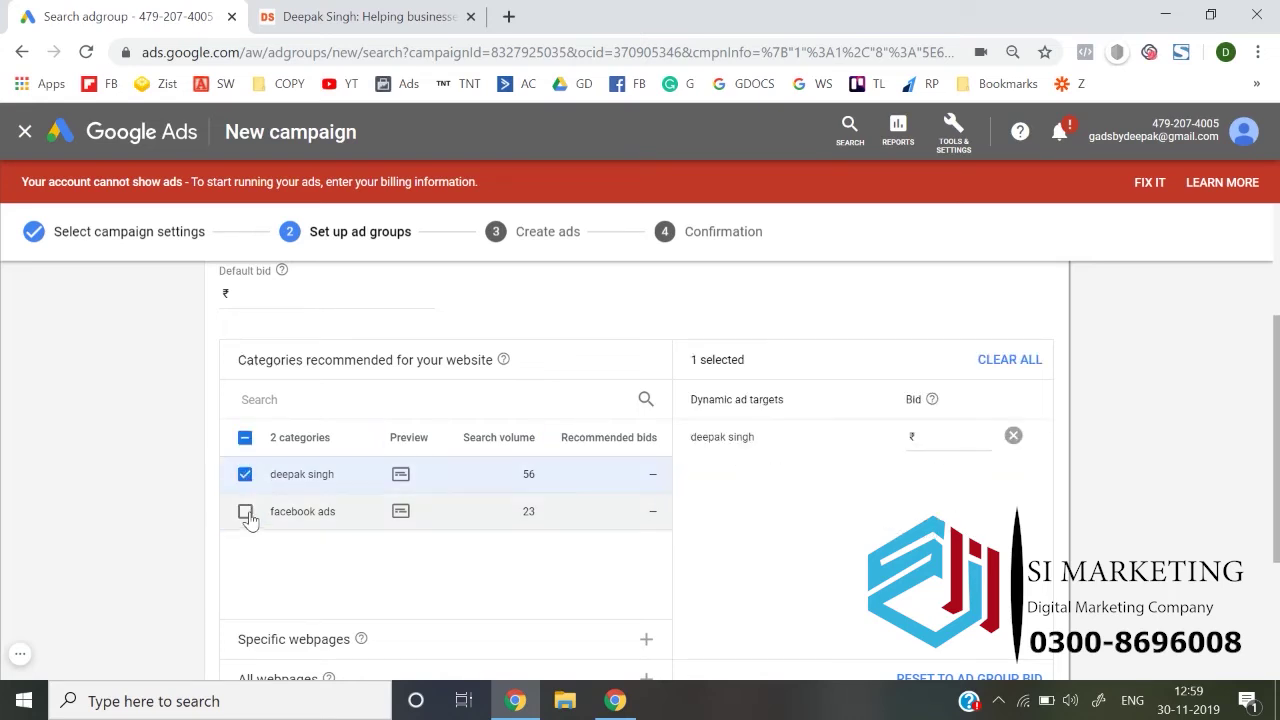
click(245, 511)
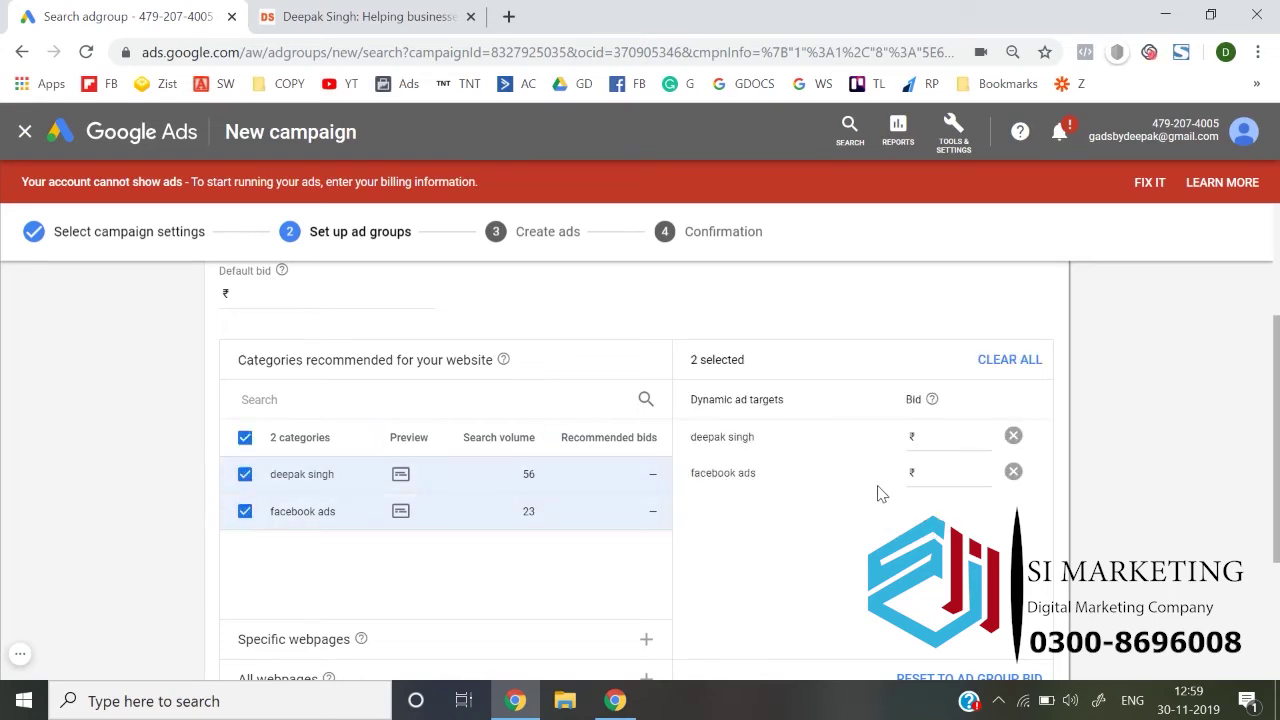
click(950, 438)
text(56)
click(948, 472)
text(78)
click(1092, 497)
Step: Show the specific webpages option briefly and clear both recommended categories from the dynamic ad targets
scroll(78, 528, down, 2)
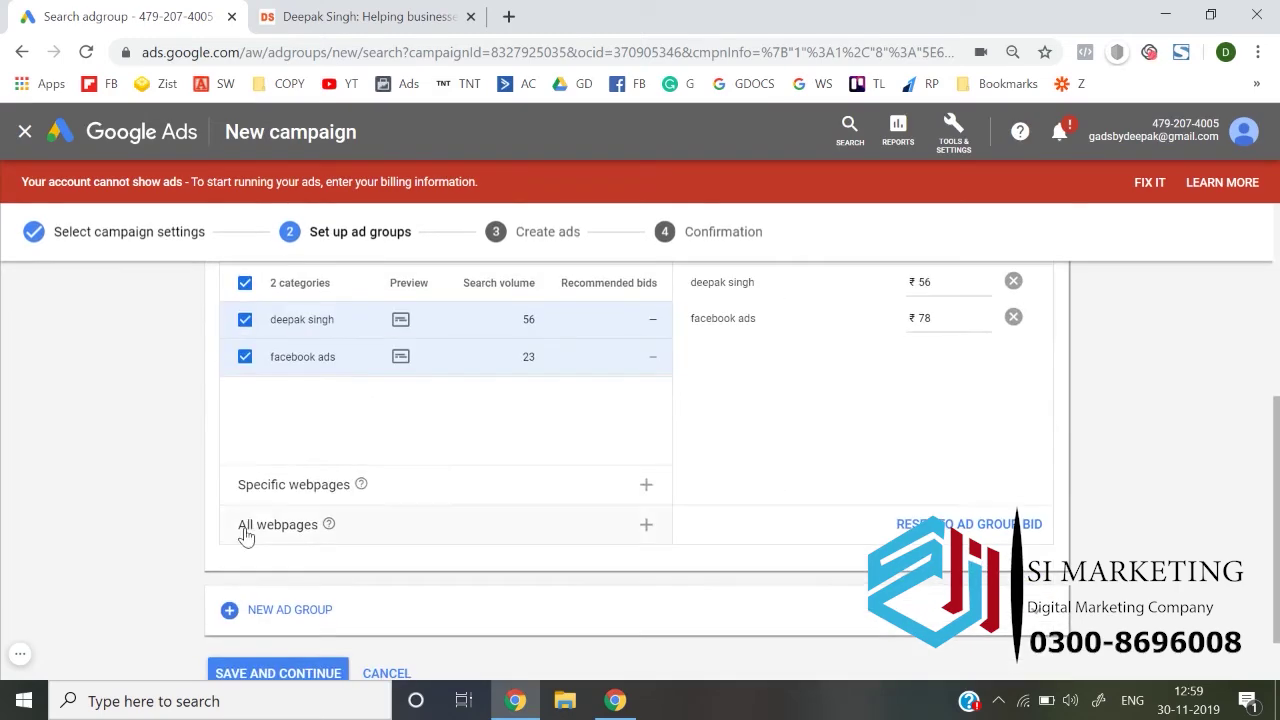
click(272, 489)
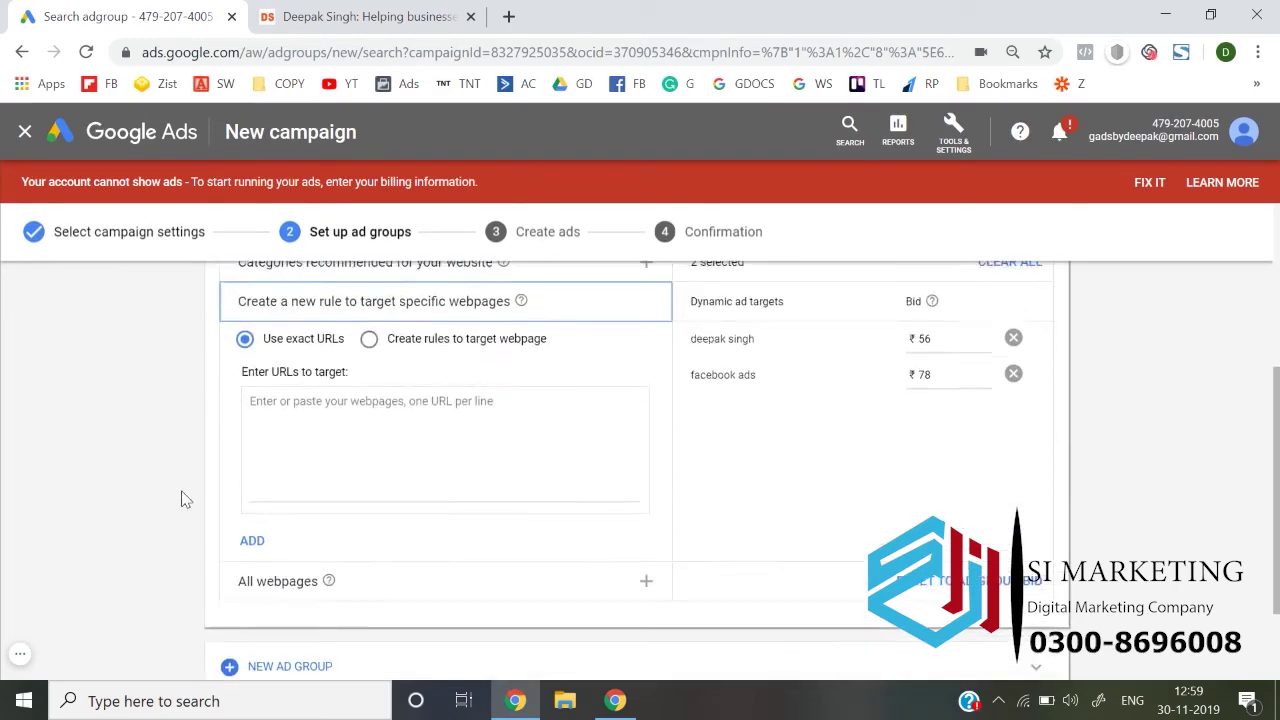
scroll(185, 498, up, 1)
click(562, 347)
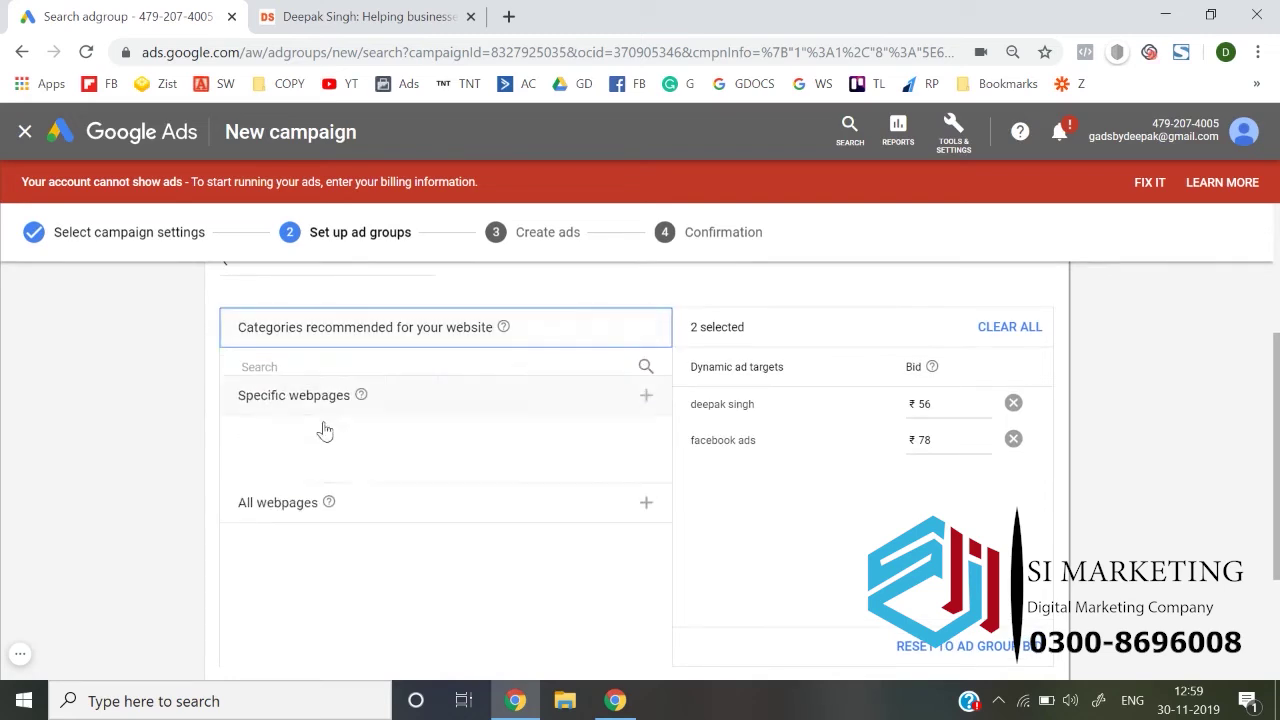
click(246, 408)
scroll(246, 412, down, 2)
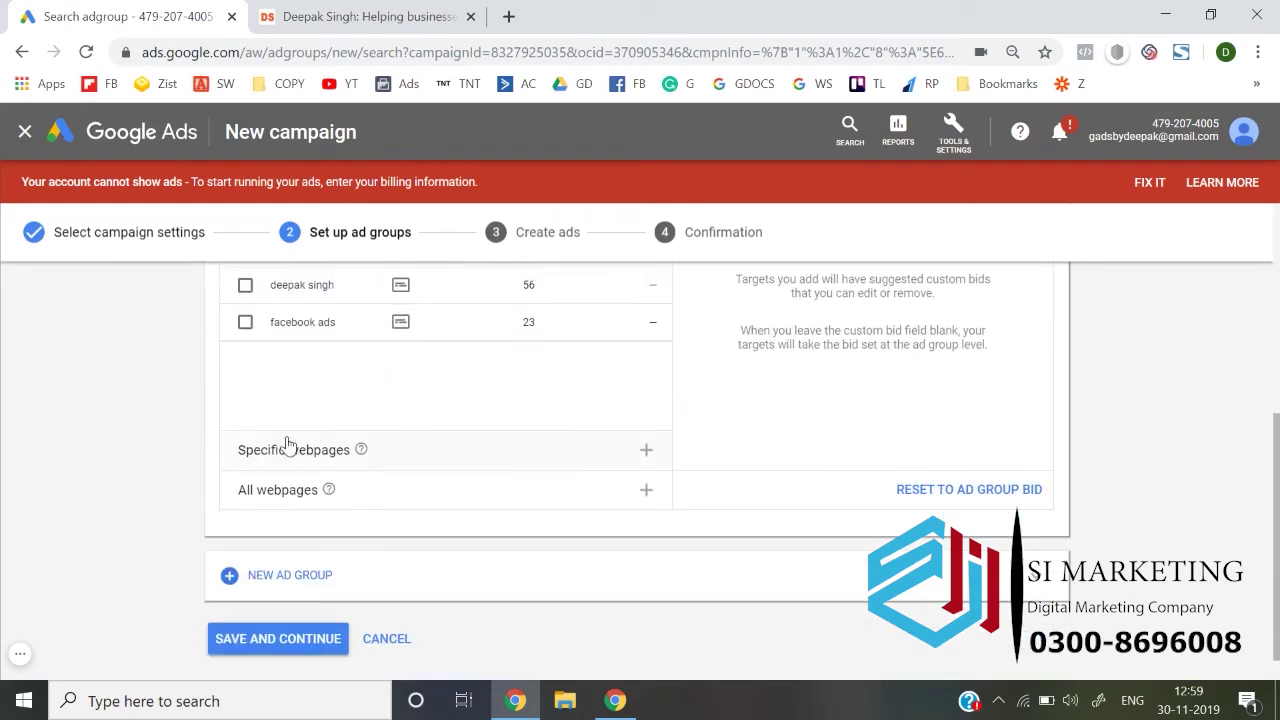
Step: Add the website's homepage address as an exact-URL target for specific webpages
click(286, 449)
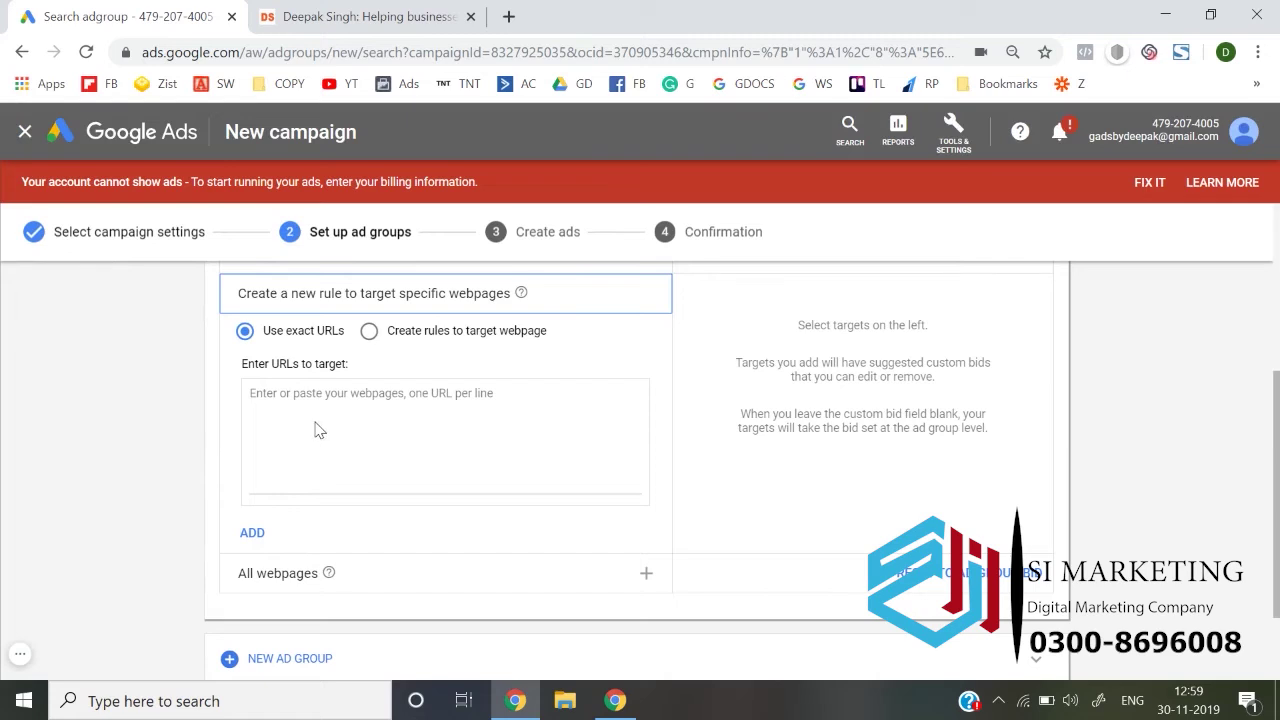
click(305, 422)
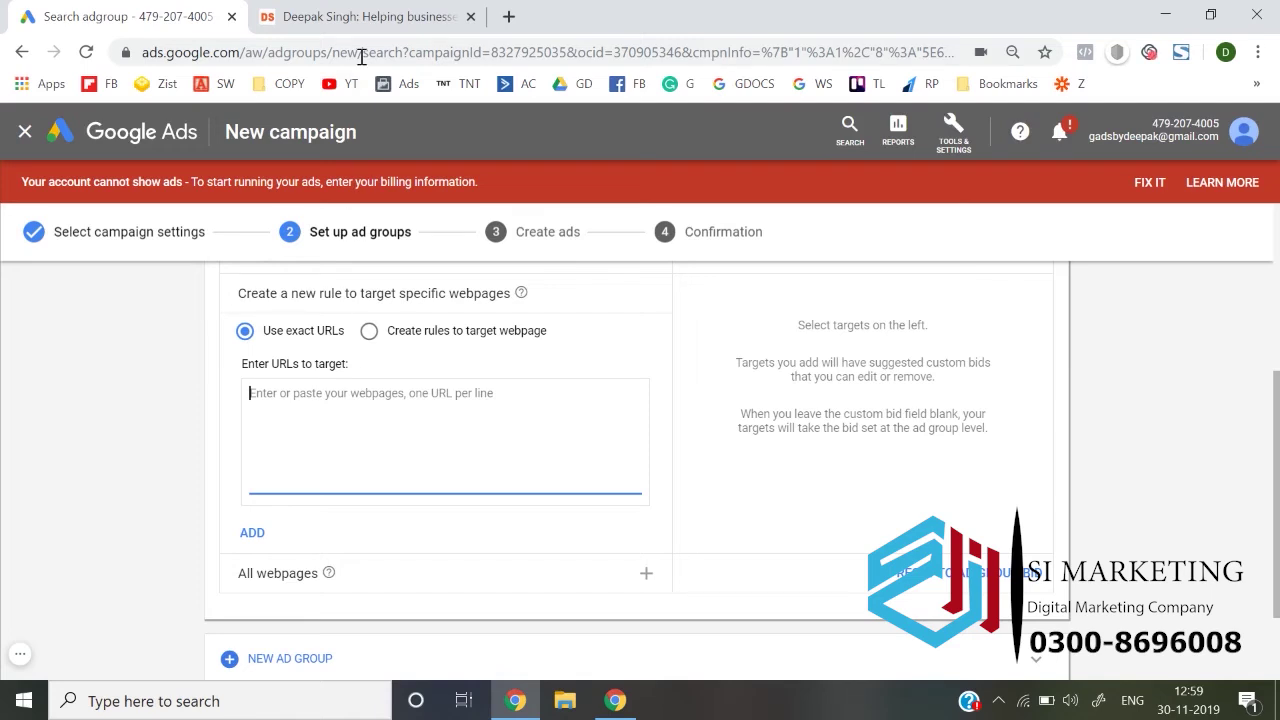
click(380, 30)
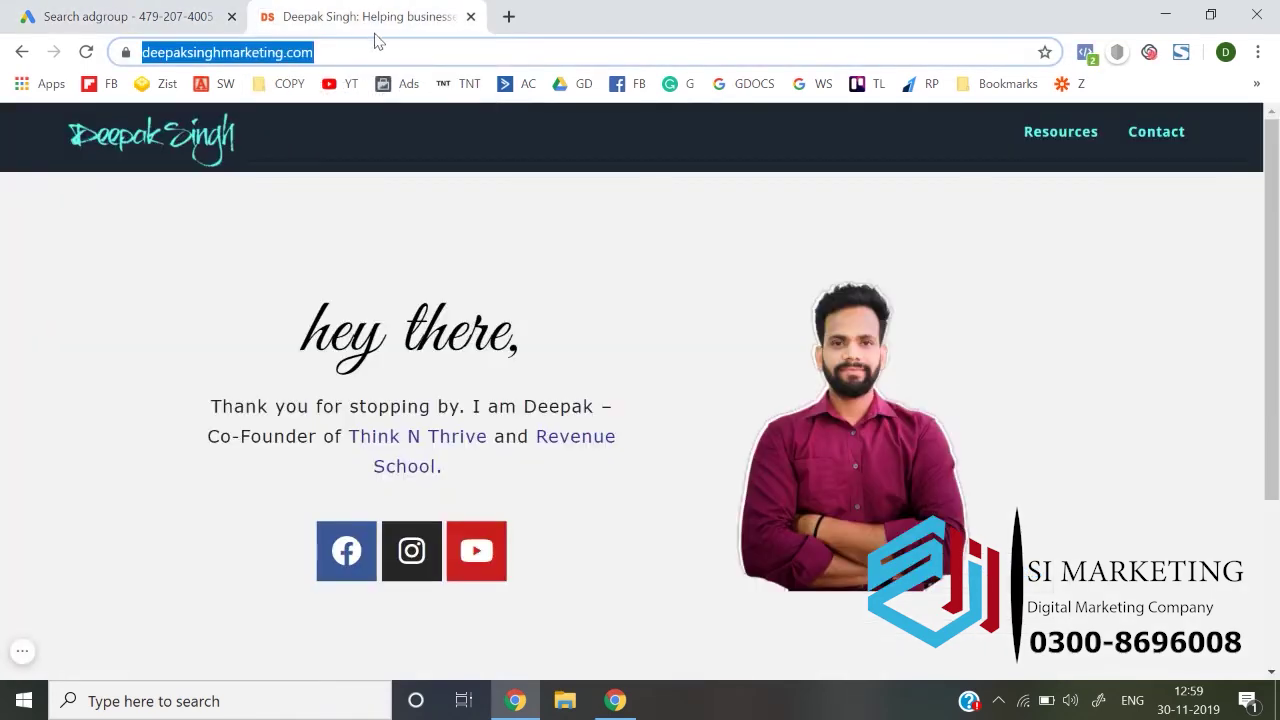
click(190, 14)
text(https://deepaksinghmarketing.com/)
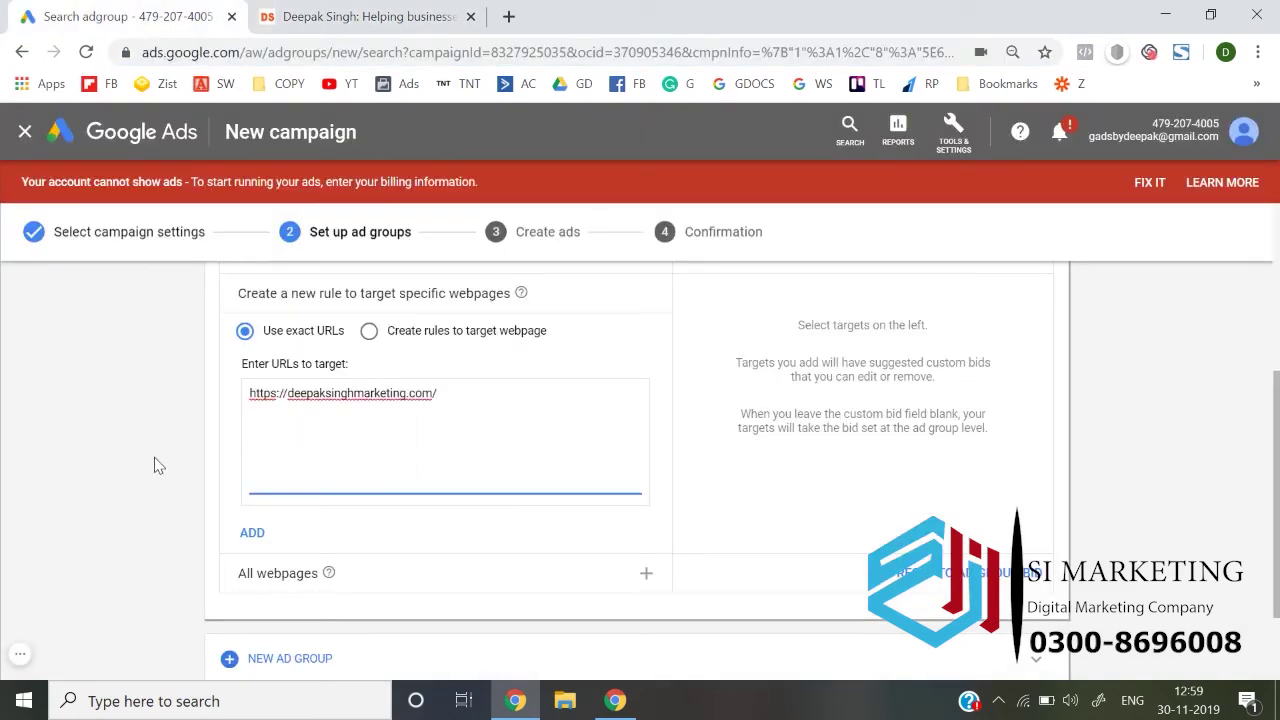
click(236, 538)
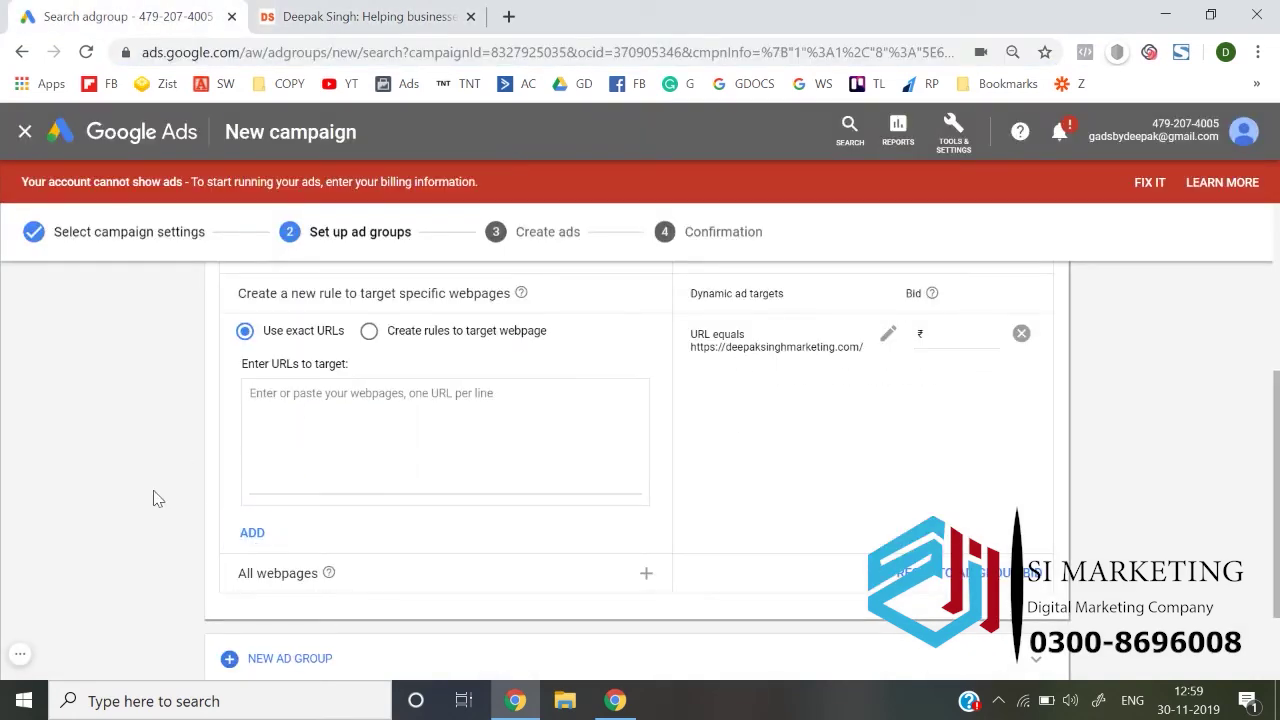
Step: Review the category and specific webpage options, add All webpages as a dynamic ad target and deselect it again
click(951, 345)
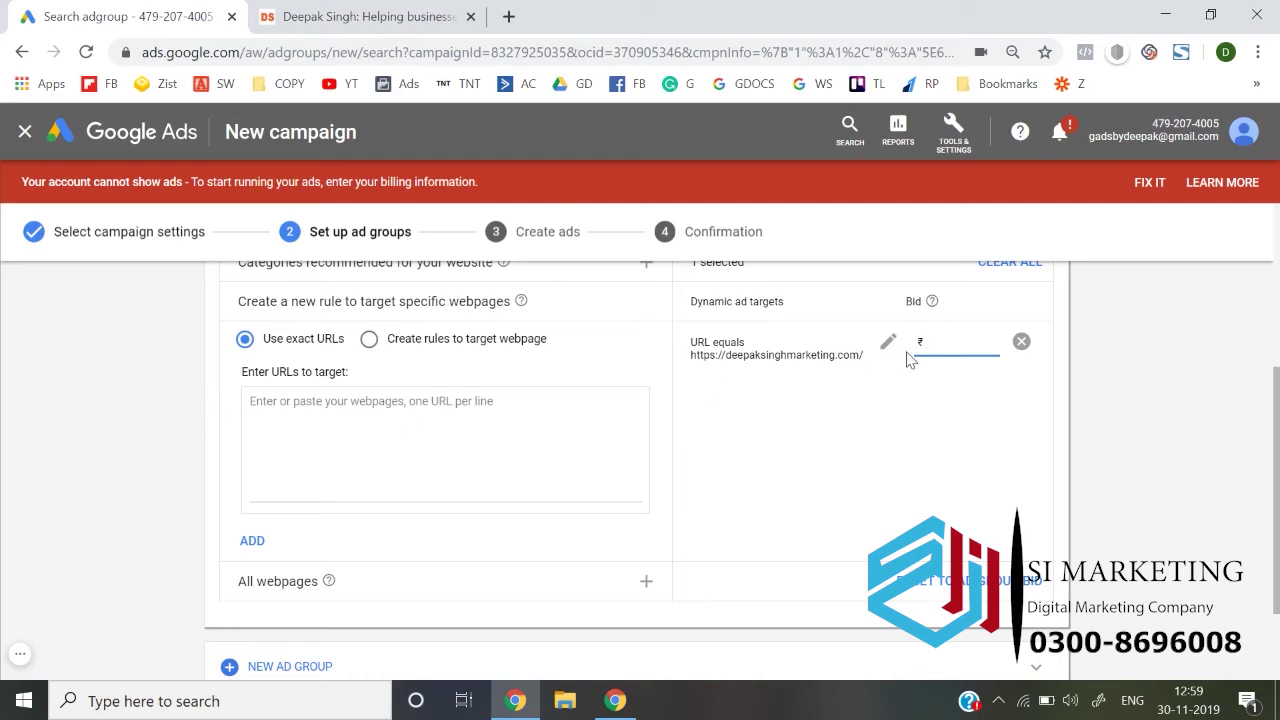
scroll(815, 373, up, 1)
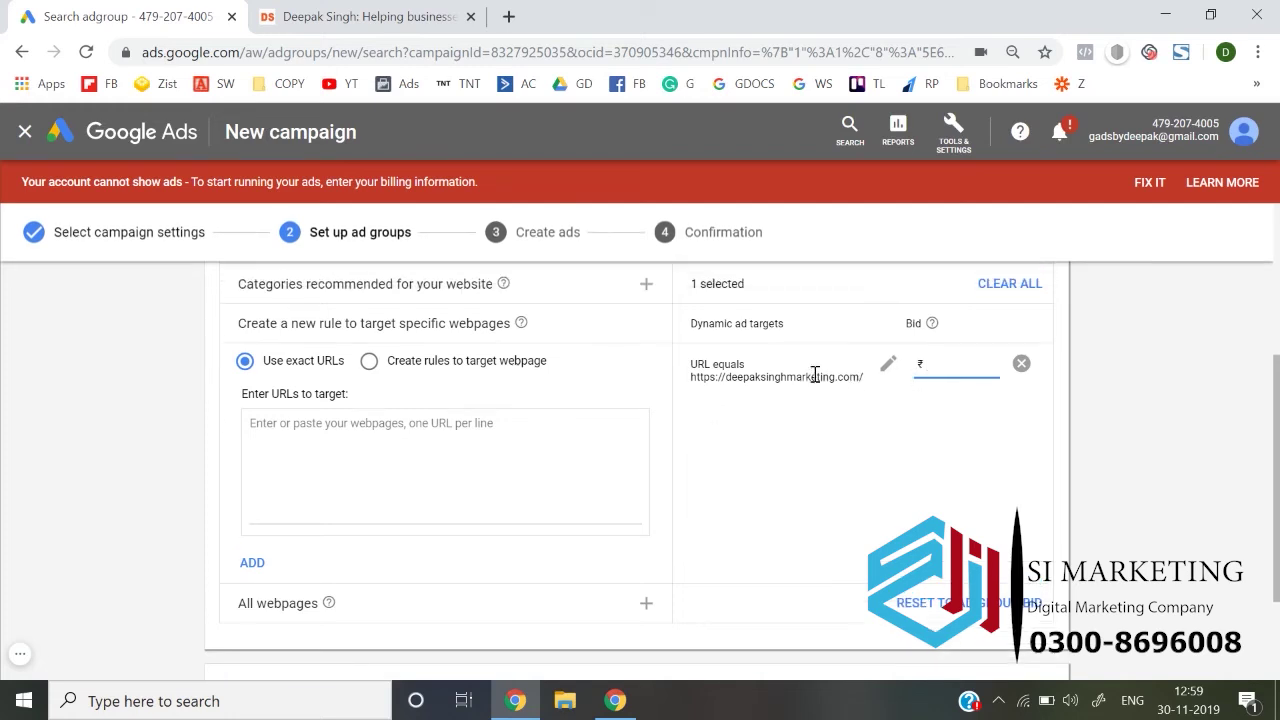
click(566, 290)
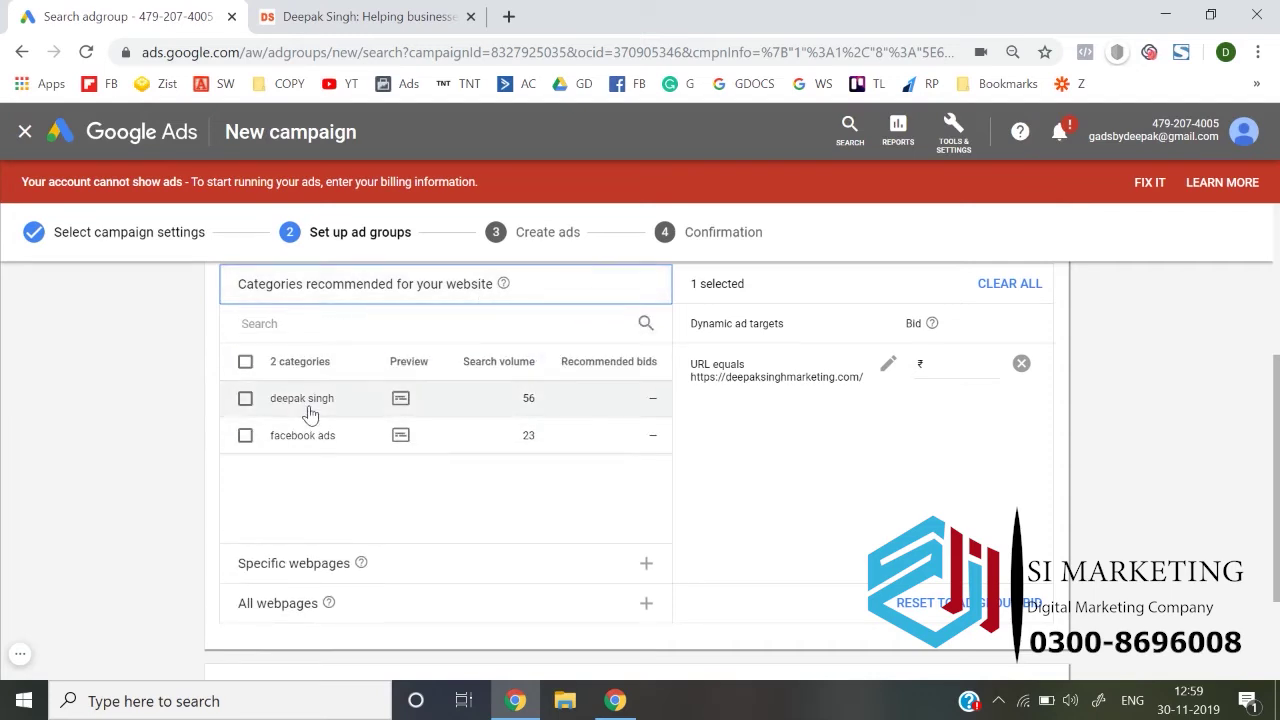
click(300, 563)
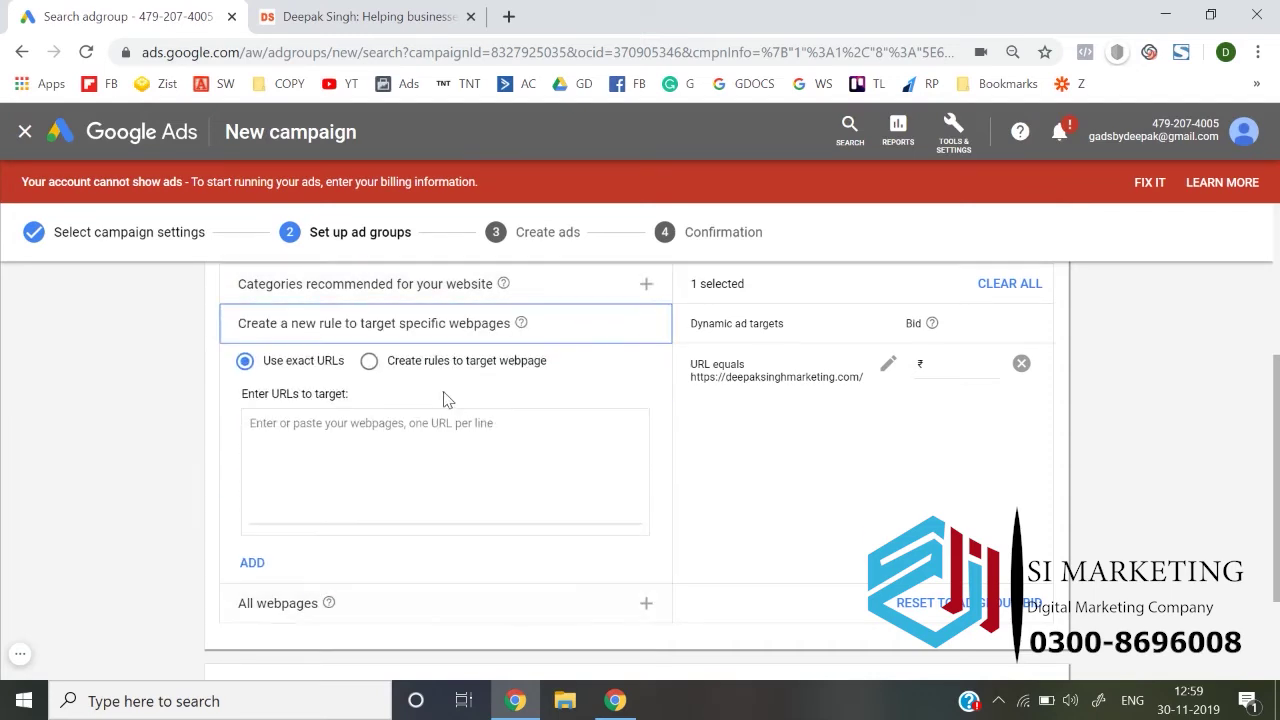
click(275, 604)
click(245, 409)
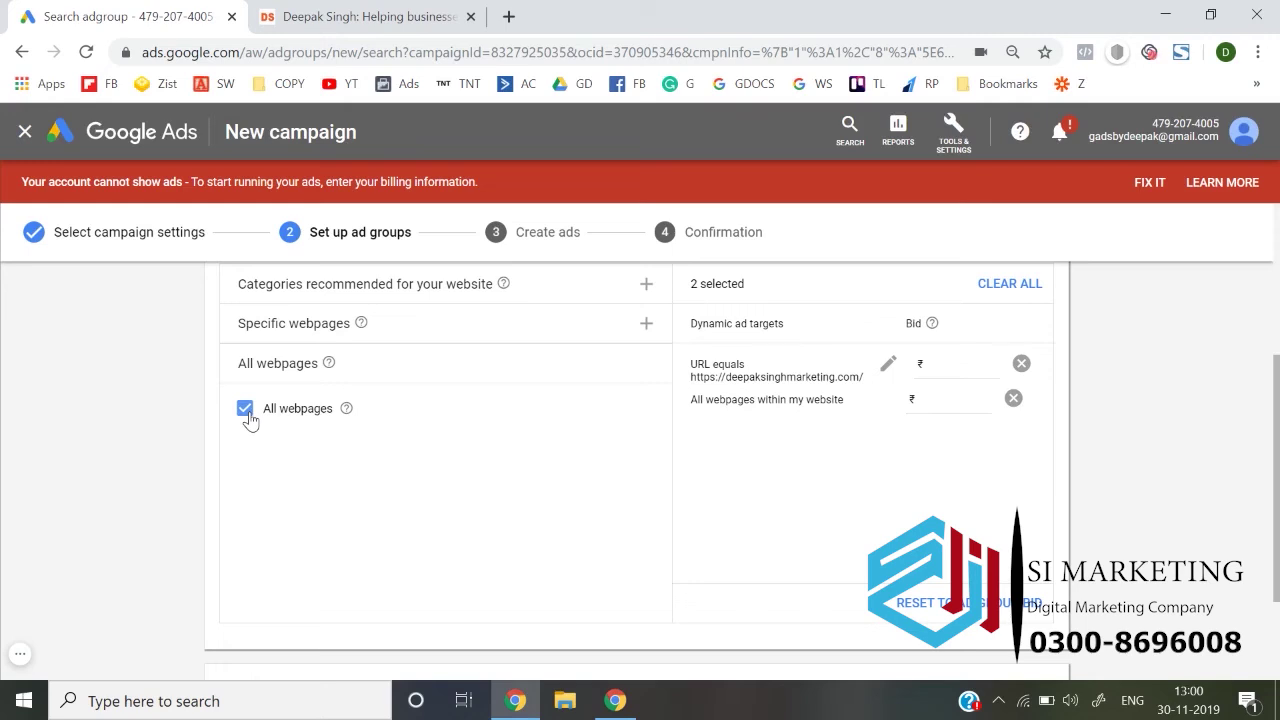
click(246, 410)
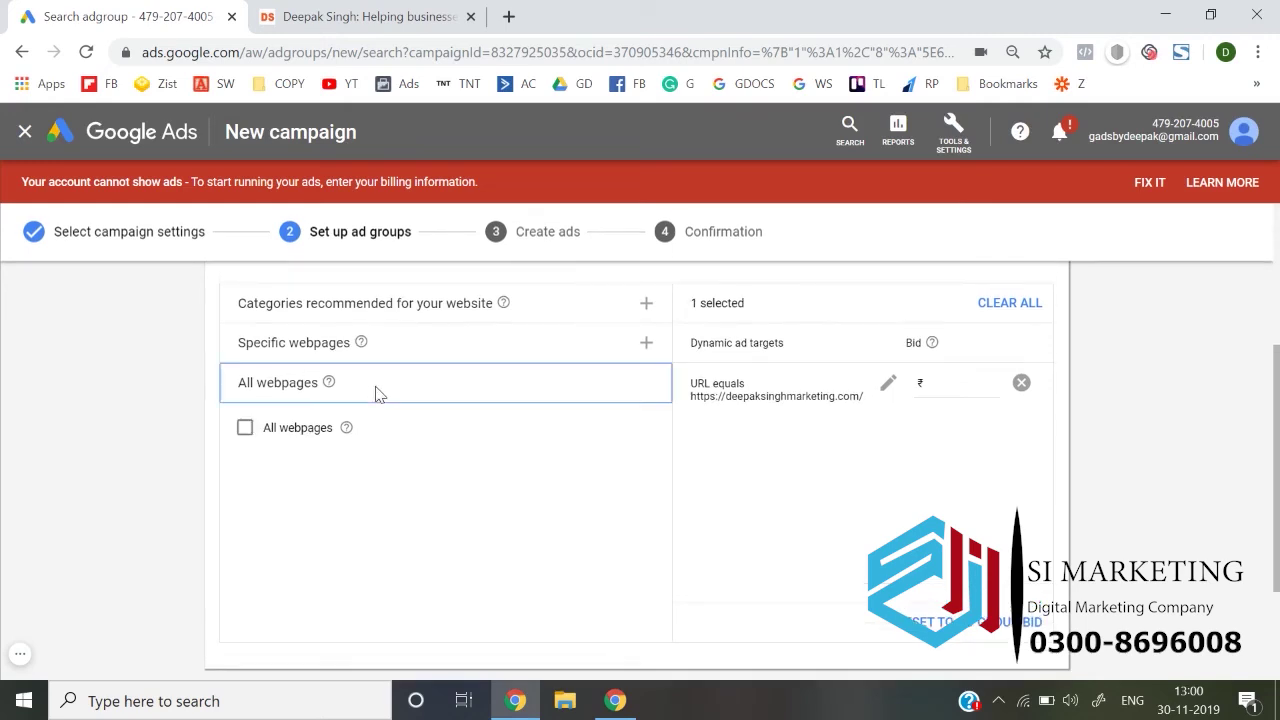
Step: Remove the exact-URL target and add both recommended categories as dynamic ad targets again
click(498, 345)
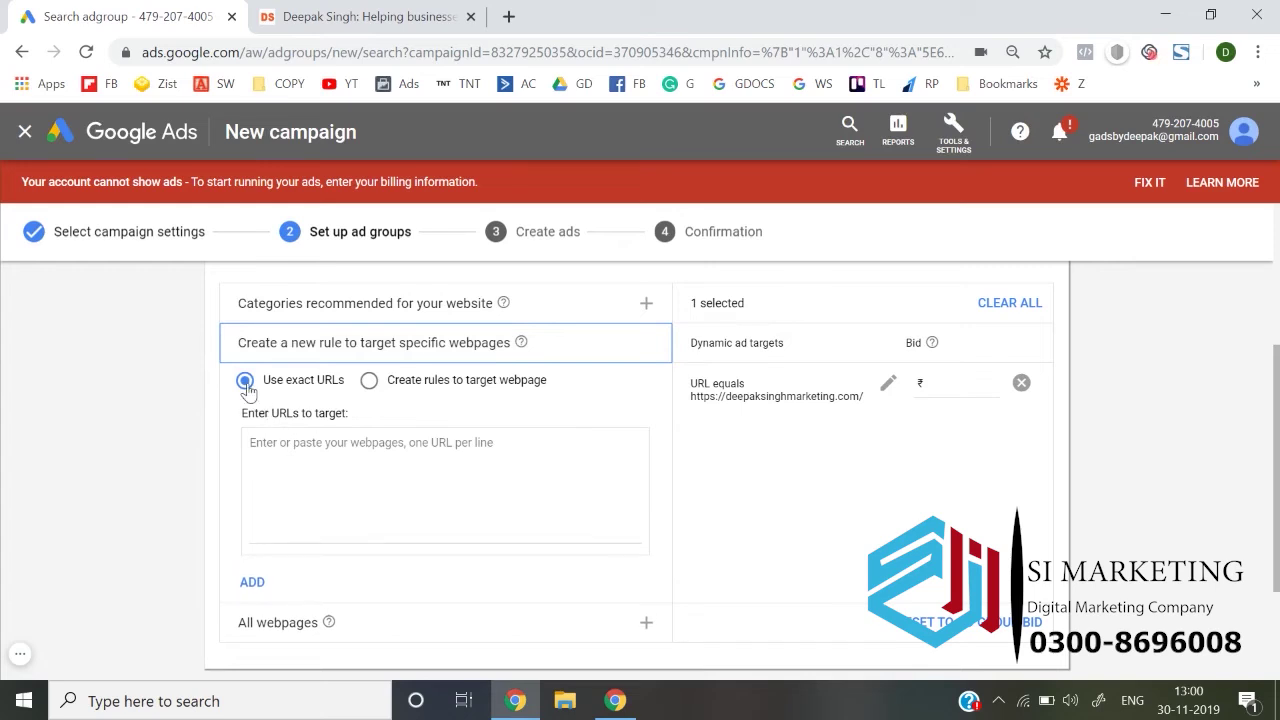
click(1021, 384)
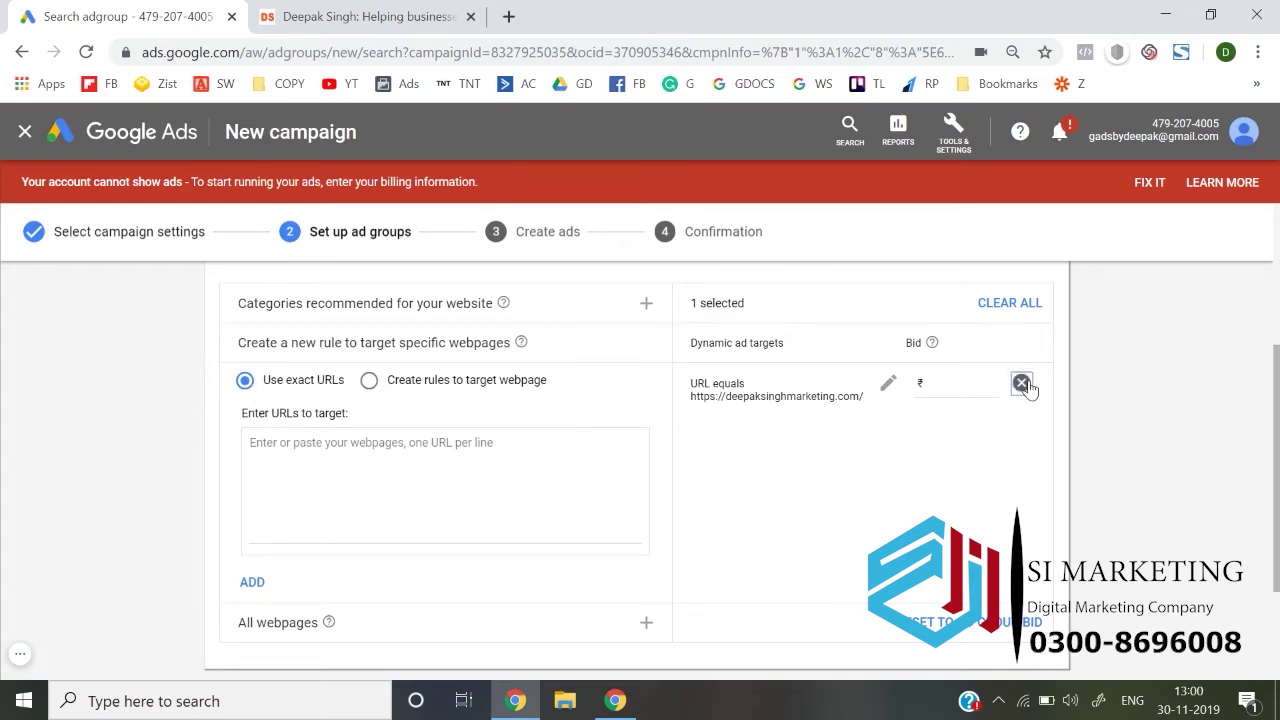
click(340, 318)
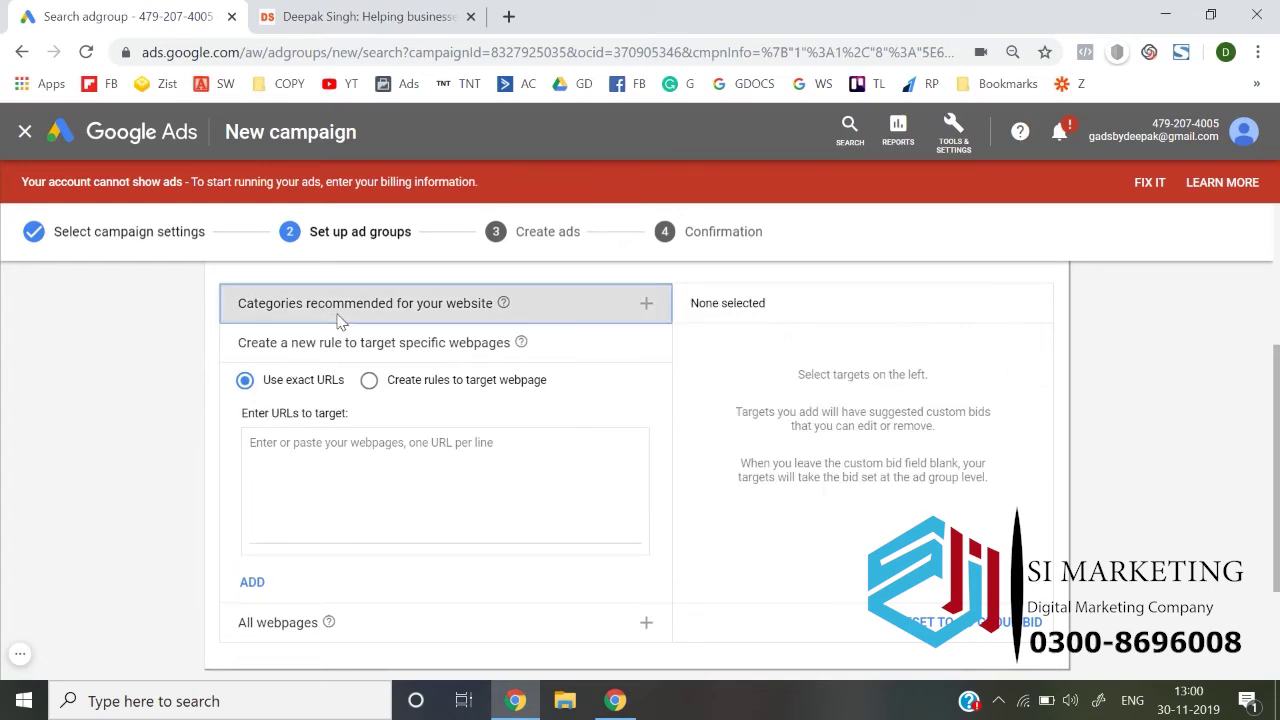
click(245, 380)
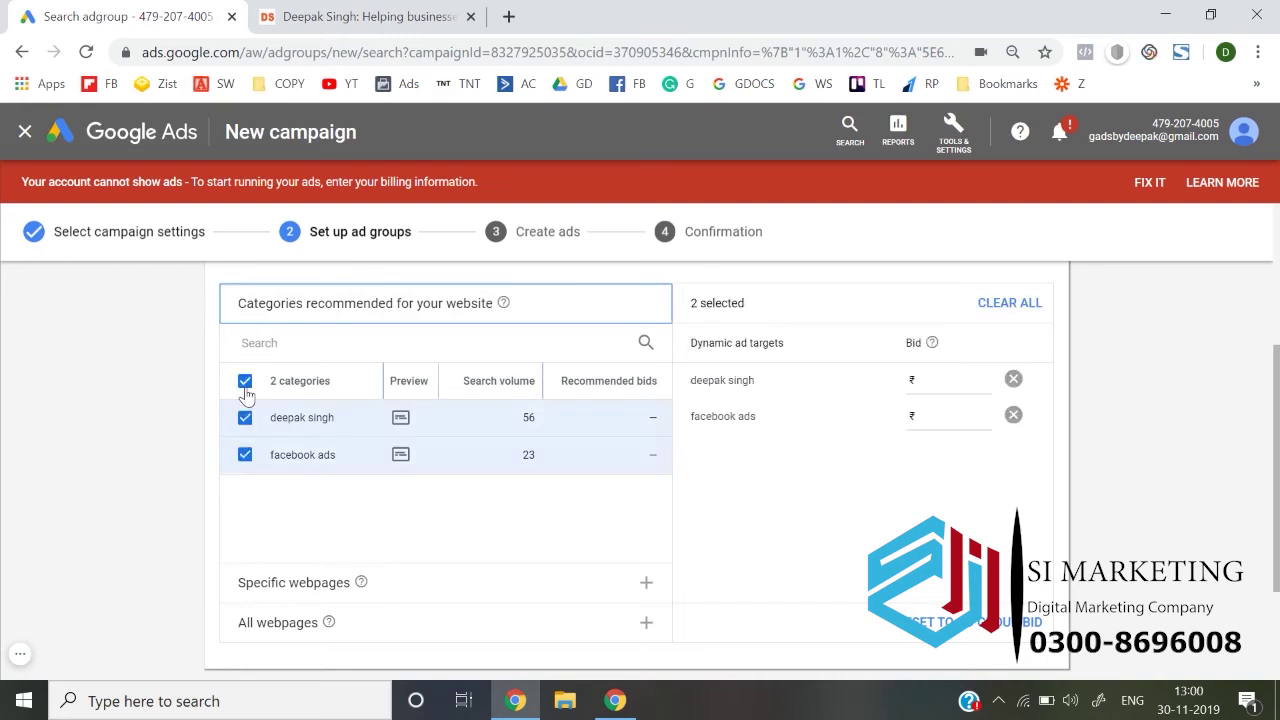
Step: Set the ad group's default bid to ₹40
scroll(246, 456, up, 1)
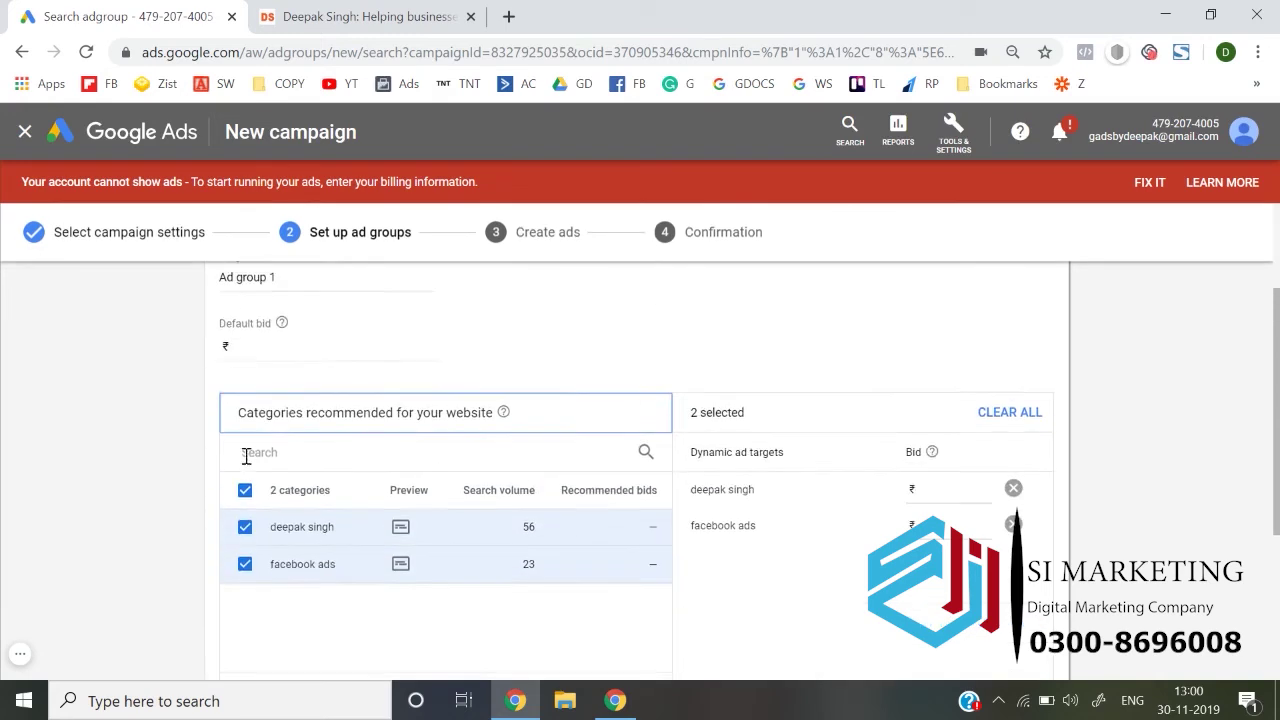
click(281, 361)
text(40)
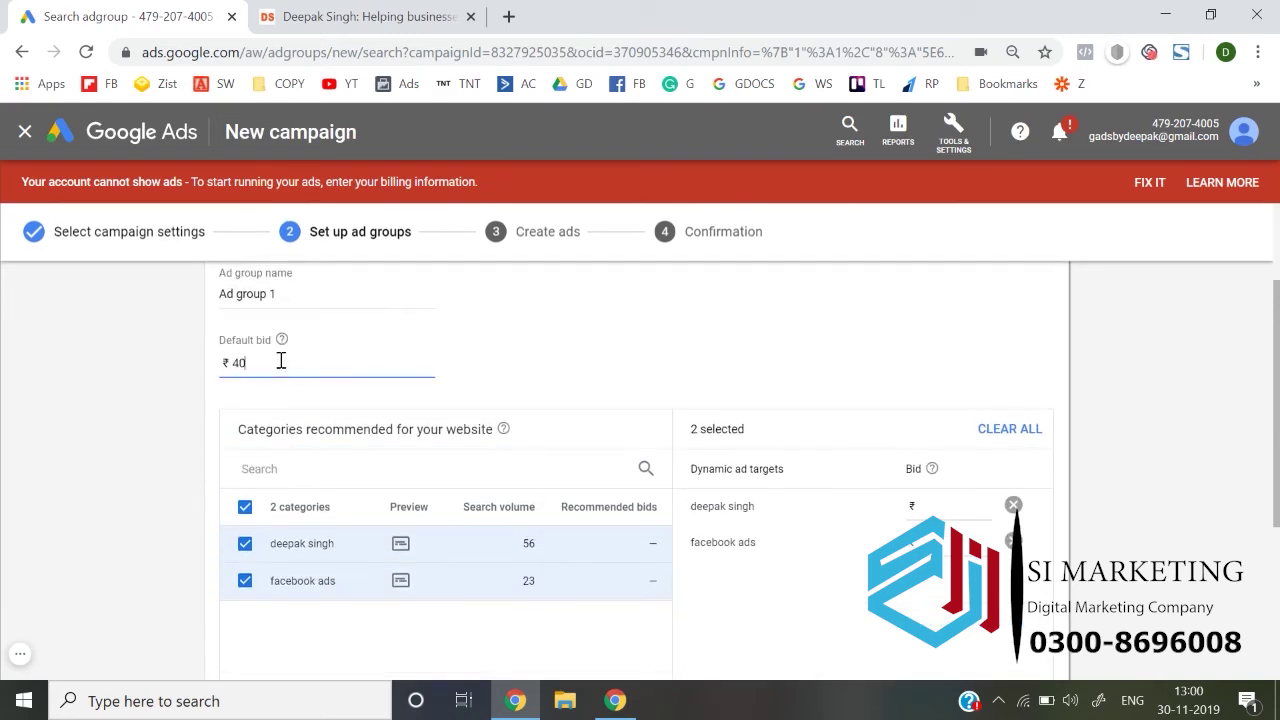
click(85, 416)
Step: Set a custom bid of ₹60 on the first category in the dynamic ad targets
scroll(87, 415, down, 1)
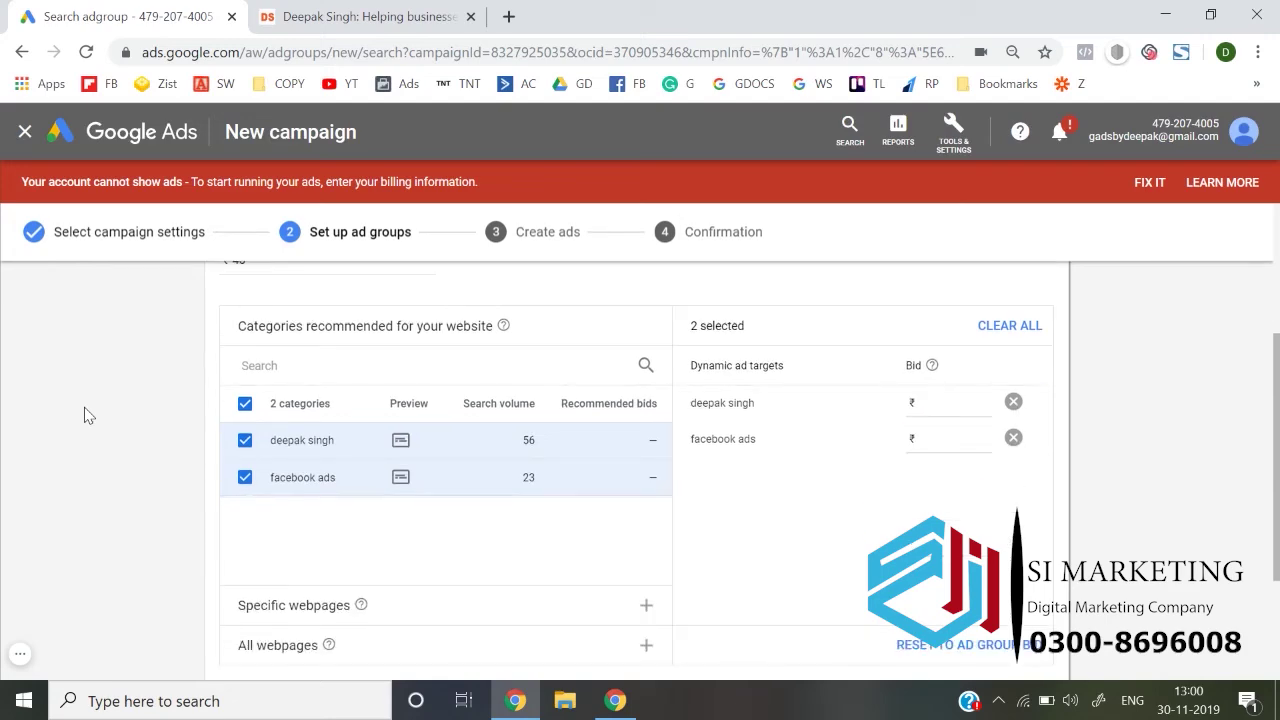
scroll(90, 425, down, 2)
scroll(93, 435, up, 5)
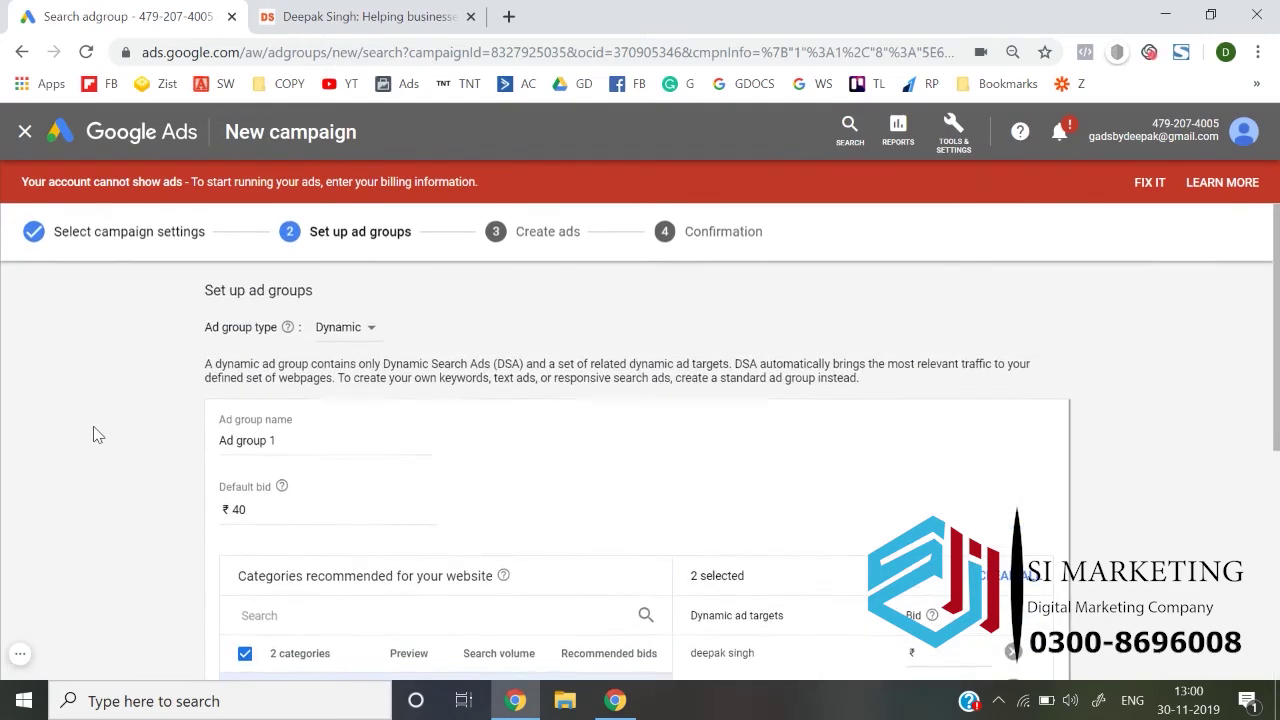
scroll(93, 435, down, 2)
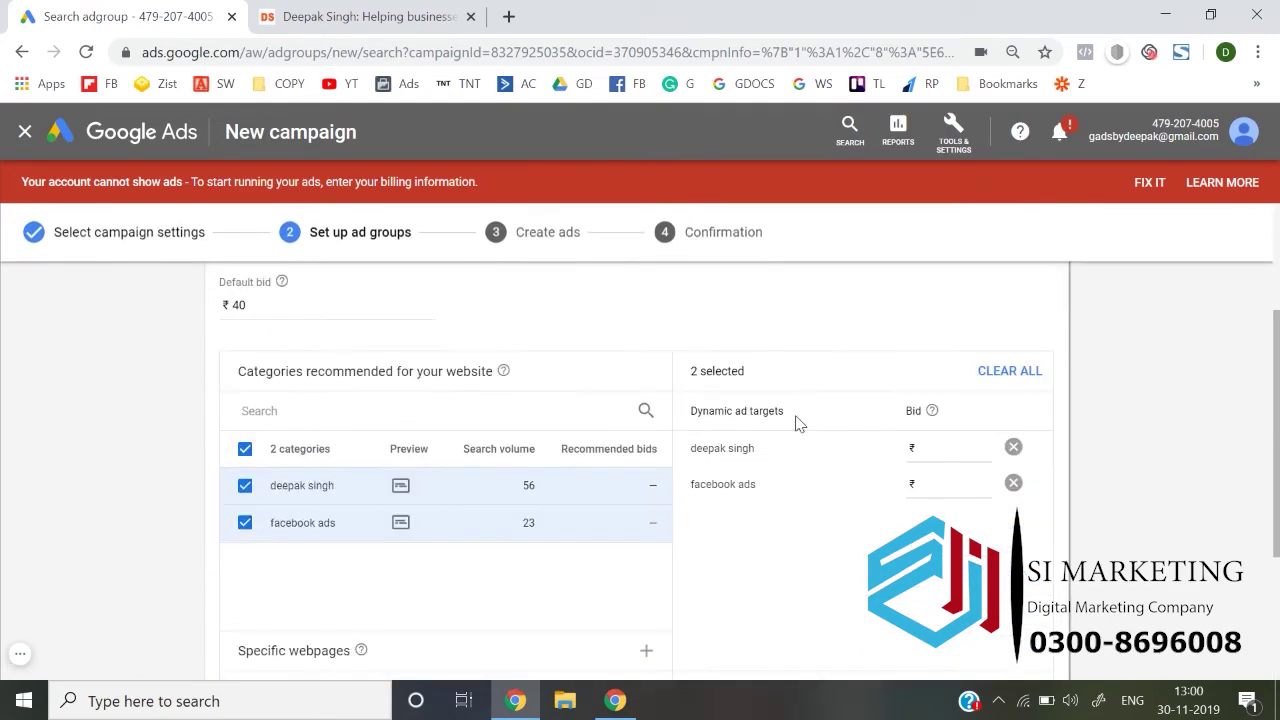
click(928, 461)
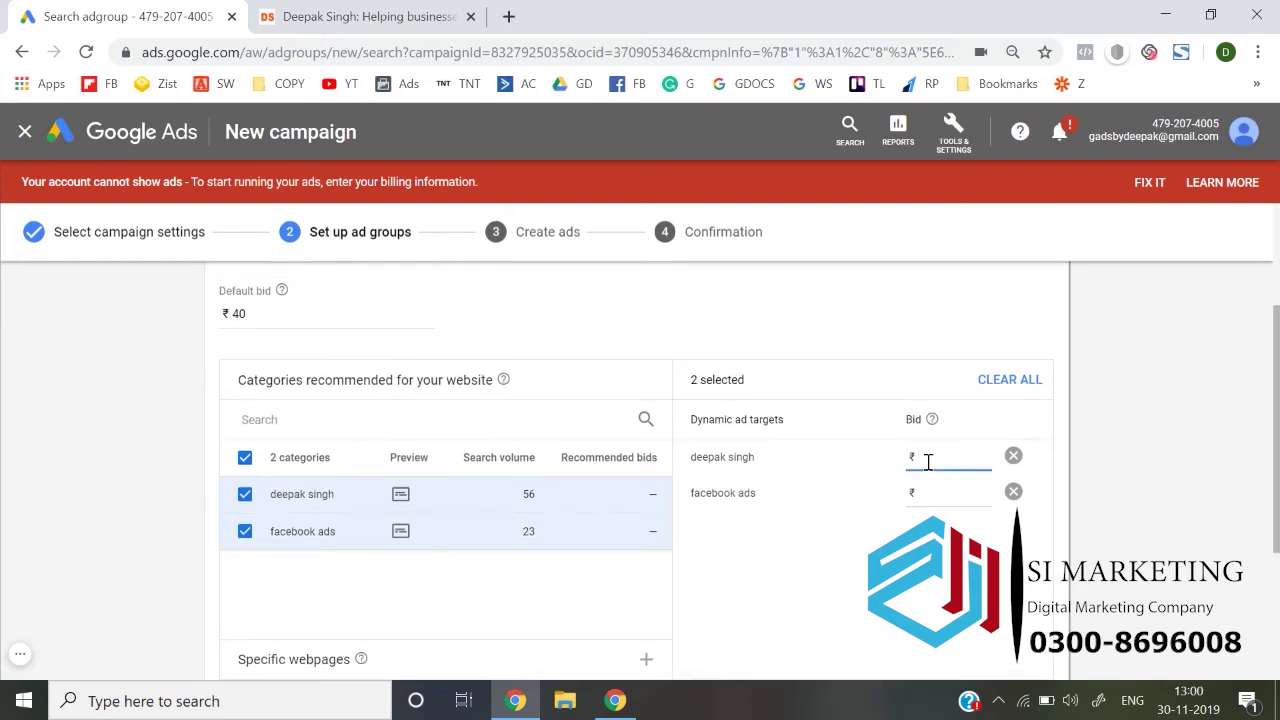
text(60)
key(Tab)
scroll(27, 481, up, 1)
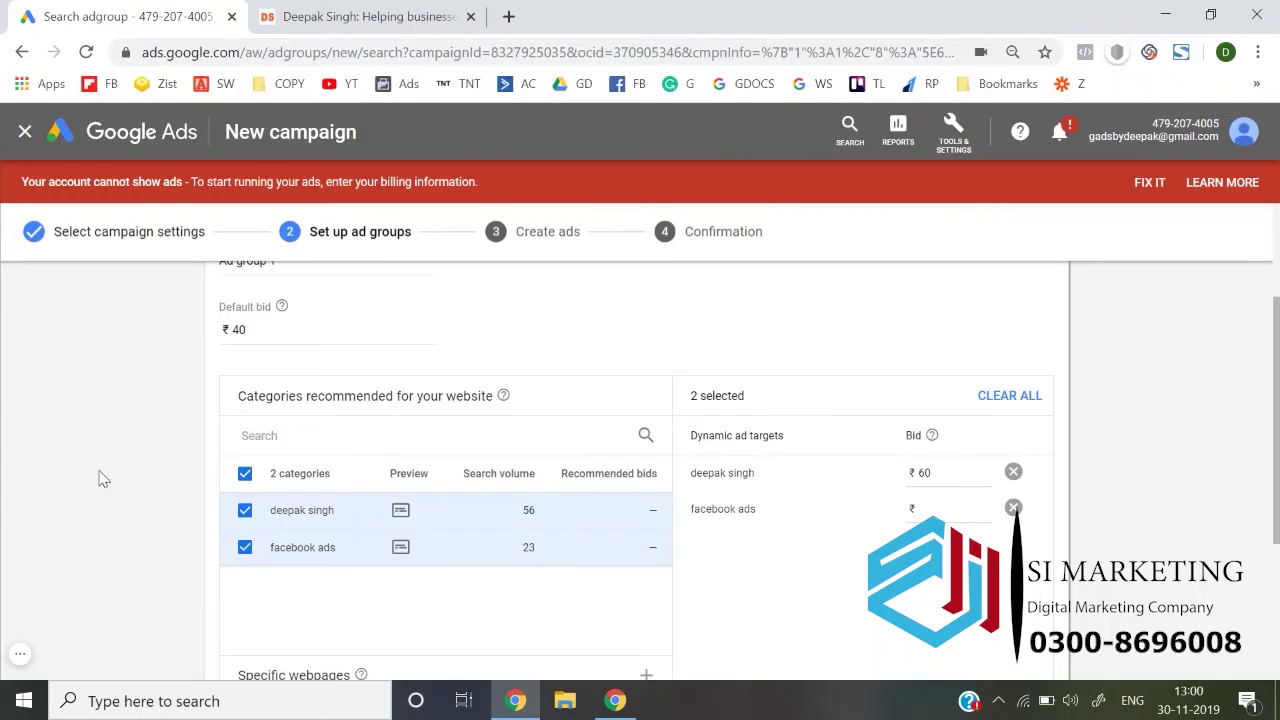
Step: Save the dynamic ad group and continue to the ad creation stage
mouse_move(743, 477)
mouse_down()
mouse_move(700, 477)
mouse_move(744, 477)
mouse_up()
click(715, 477)
double_click(940, 474)
click(790, 600)
scroll(163, 535, down, 3)
click(291, 618)
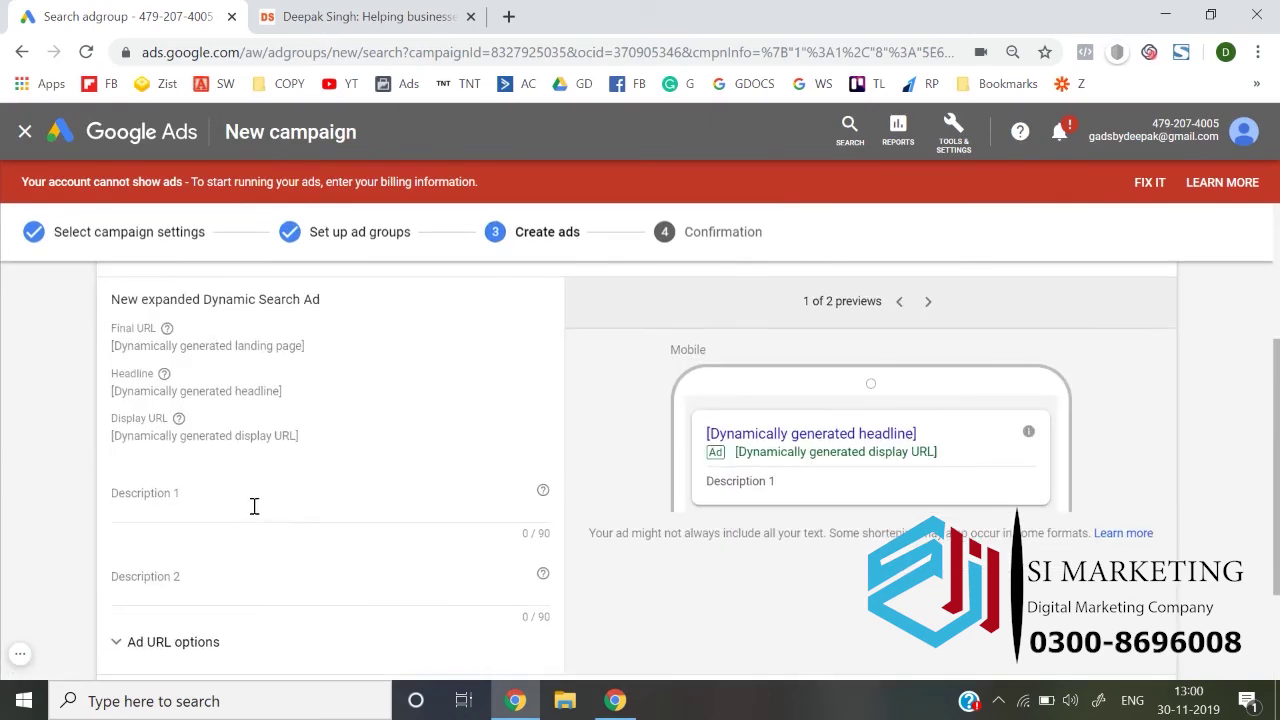
Step: Examine the dynamically generated fields, the two description fields and the Ad URL options of the new expanded Dynamic Search Ad
click(205, 490)
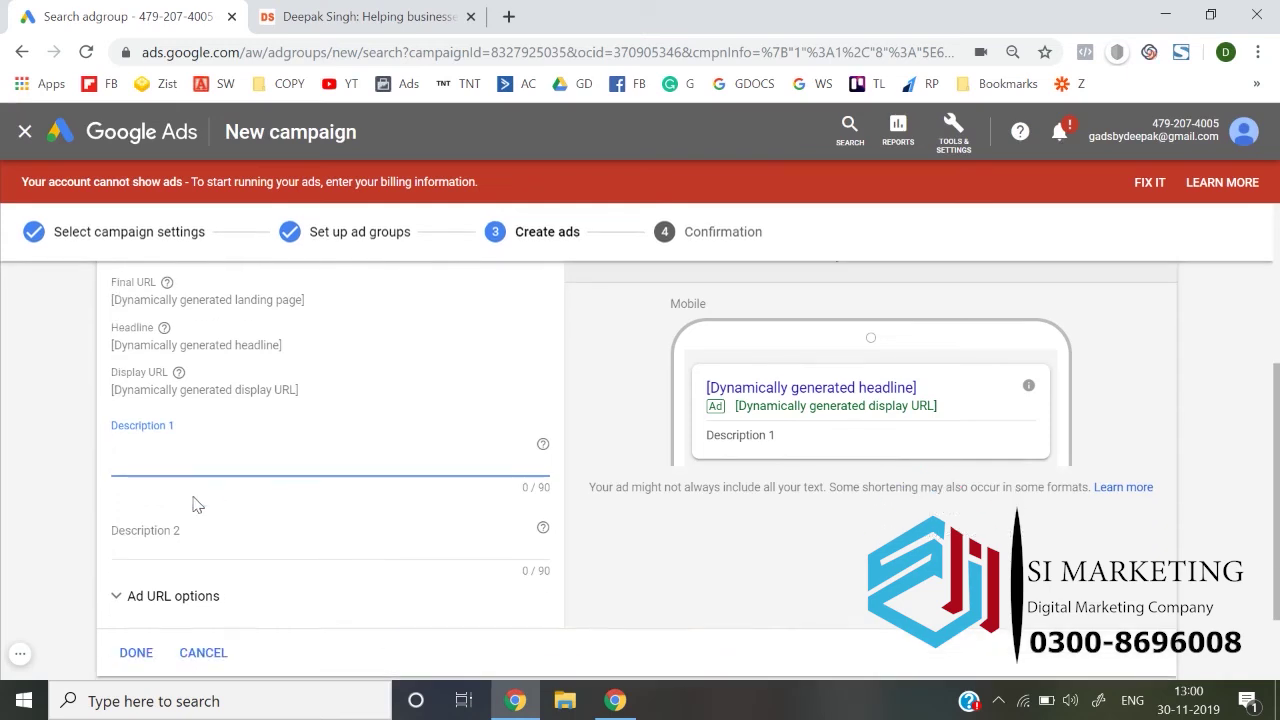
click(56, 457)
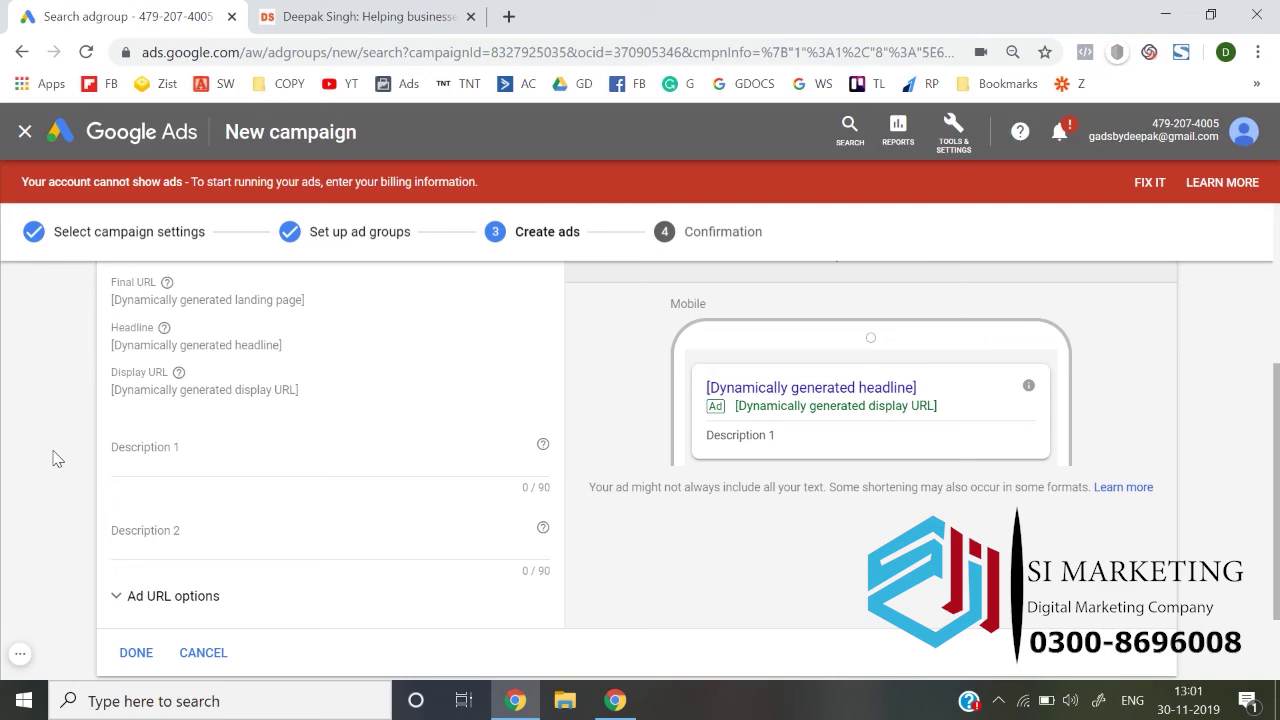
scroll(57, 458, up, 3)
scroll(52, 457, down, 3)
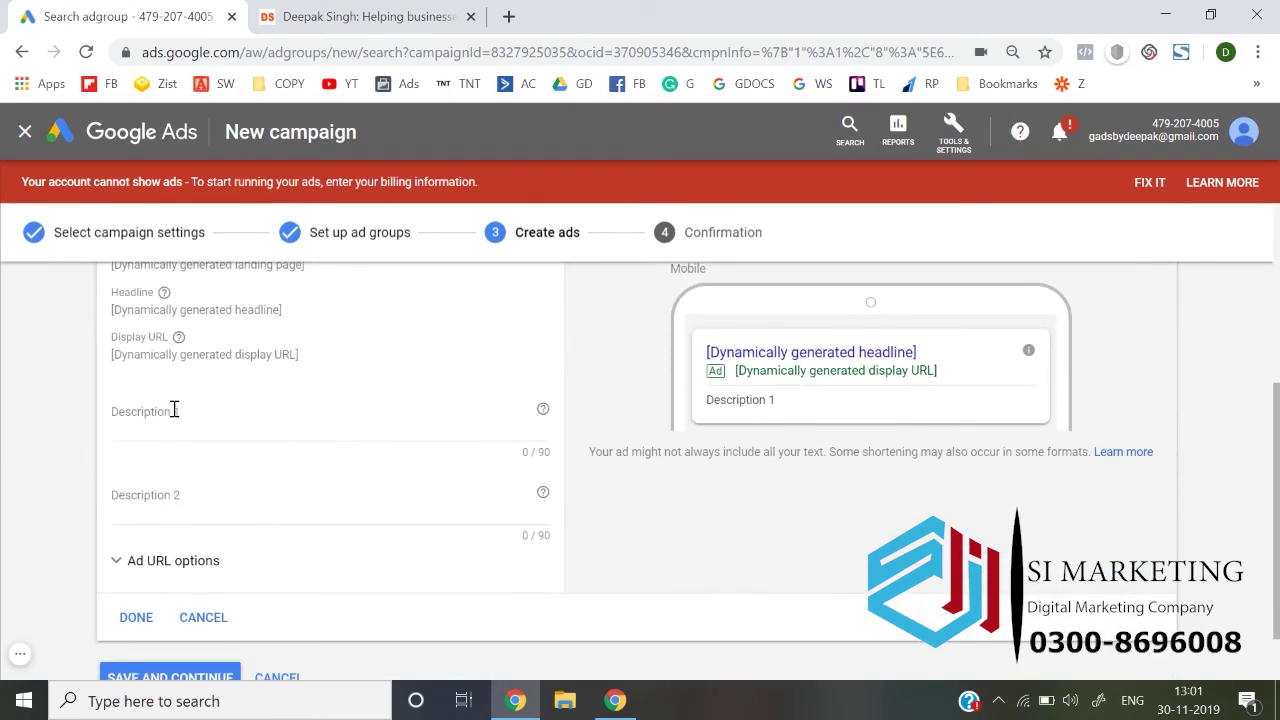
click(176, 406)
click(163, 492)
scroll(163, 488, down, 1)
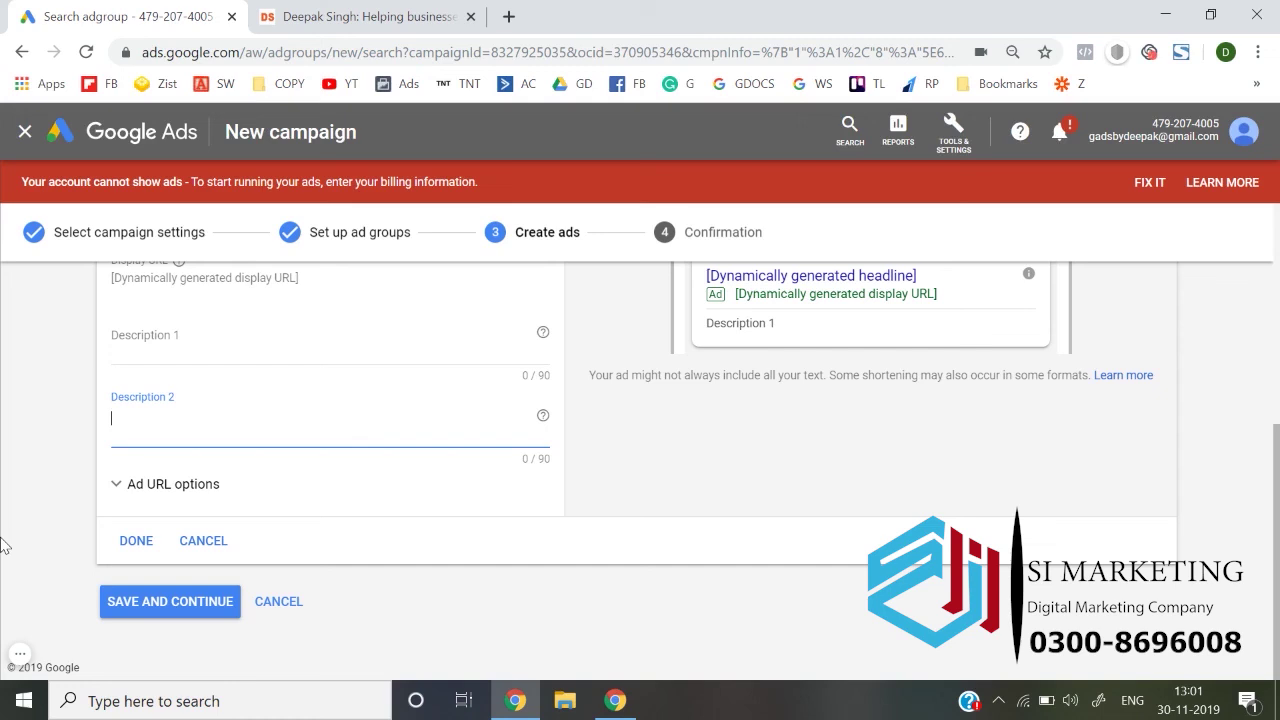
click(261, 348)
click(187, 418)
click(128, 497)
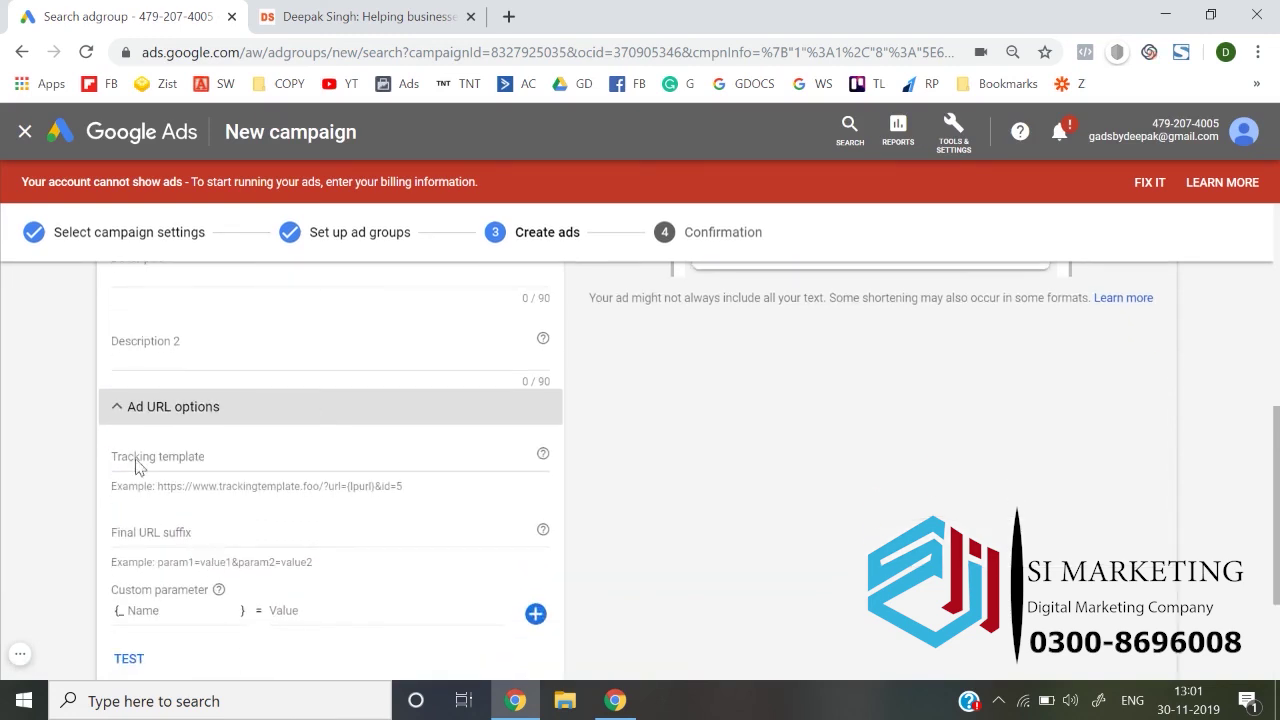
click(114, 419)
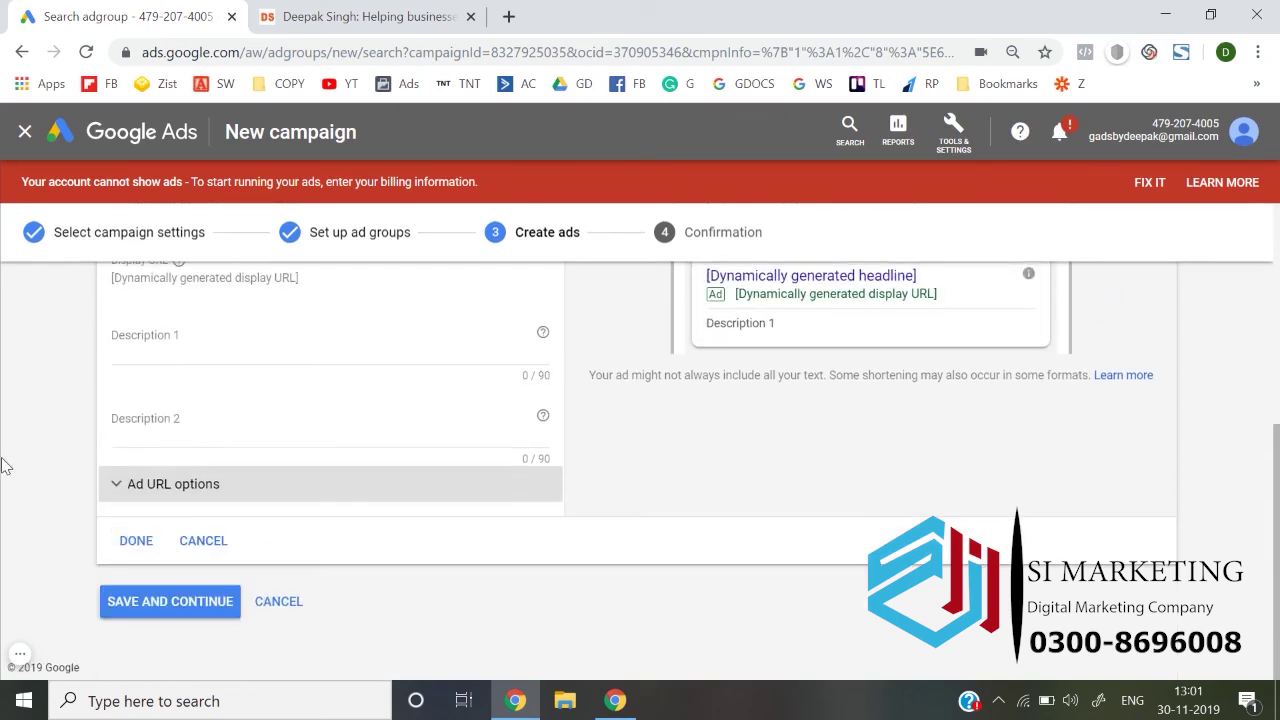
Step: Leave the ad creation without filling in an ad and view the new ad group in the campaign's ad groups list
scroll(3, 466, down, 1)
click(19, 133)
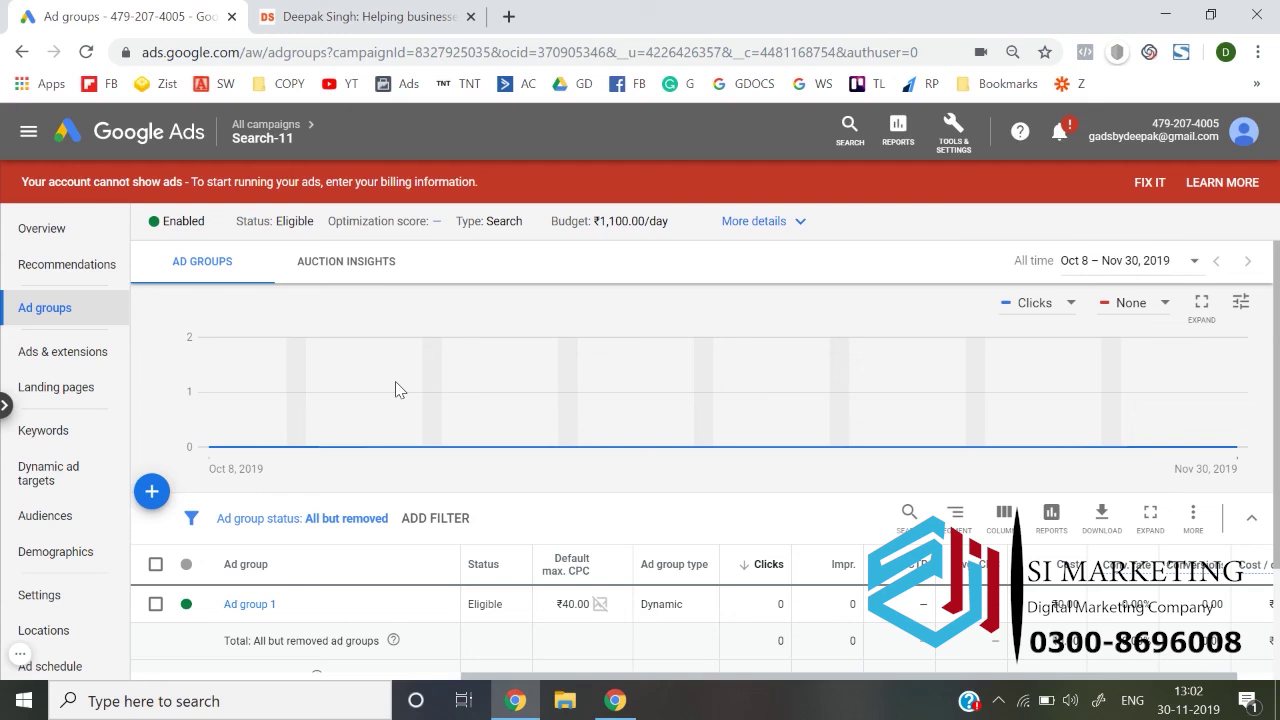
scroll(395, 390, down, 1)
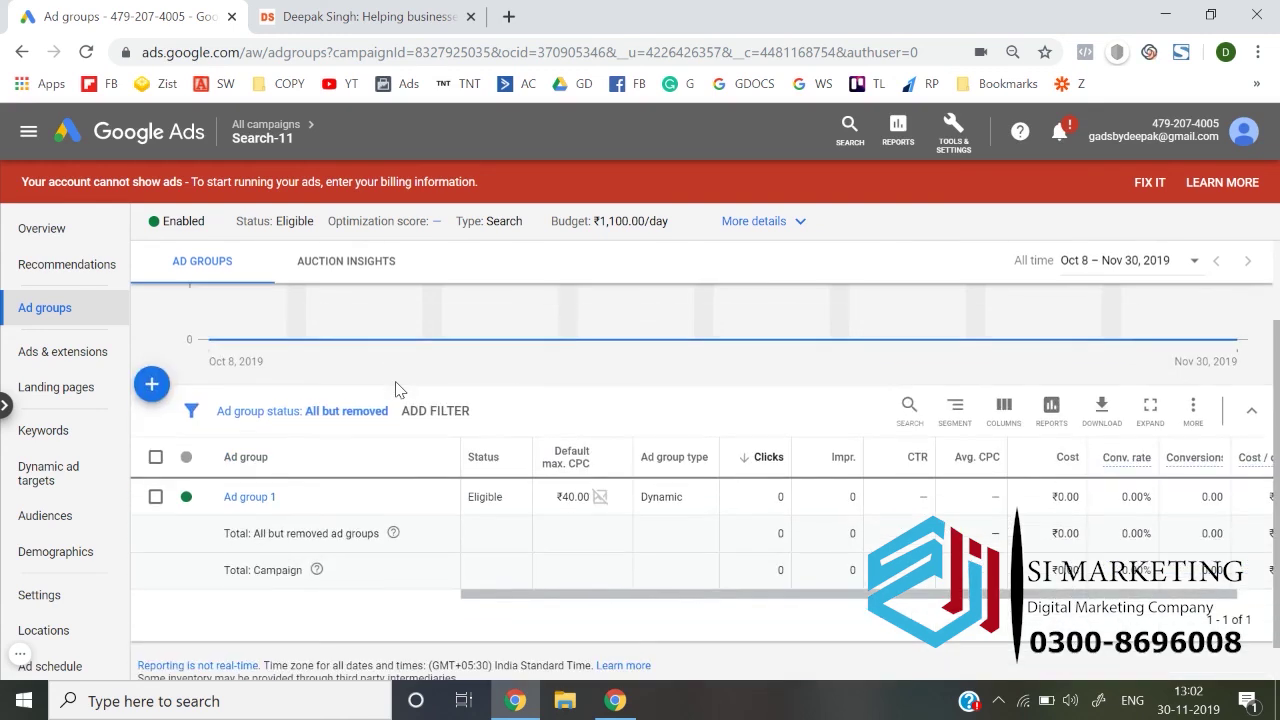